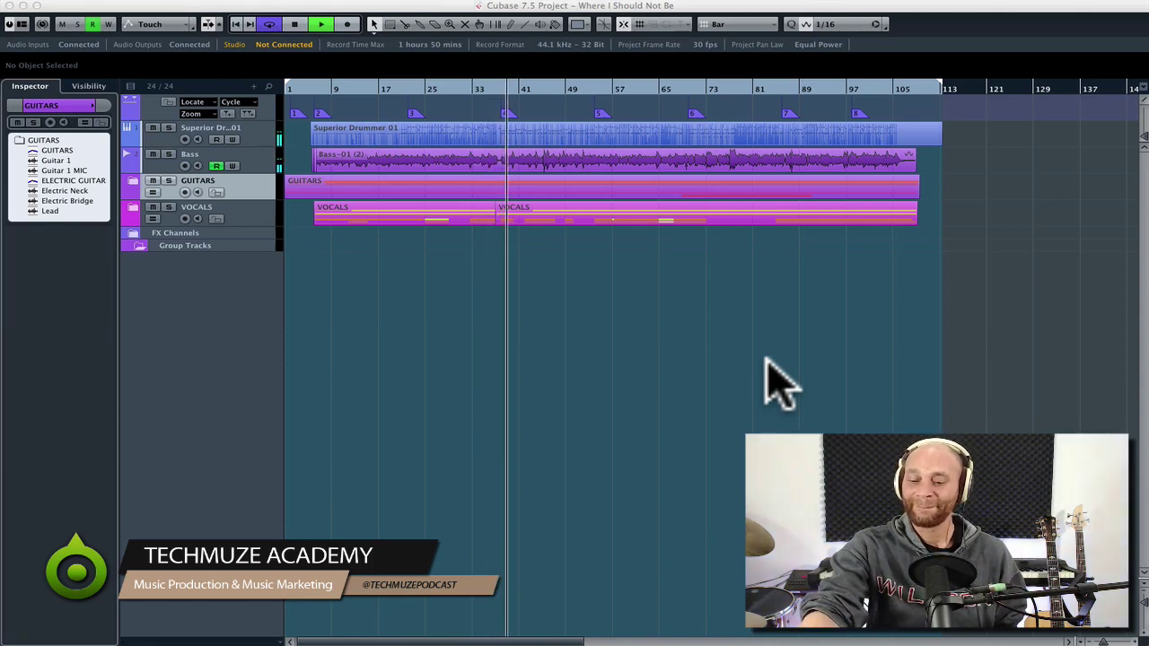
# Step: Stop playback, make the VOCALS folder track slightly taller and expand it to show its vocal tracks
pyautogui.press('space')
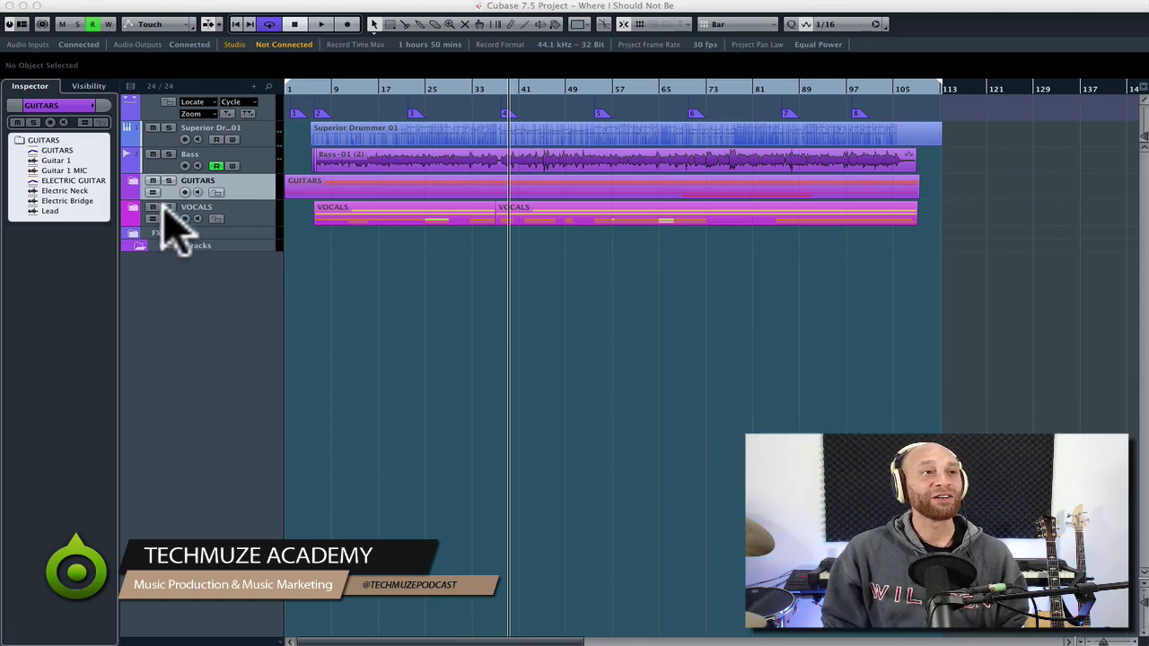
pyautogui.click(242, 211)
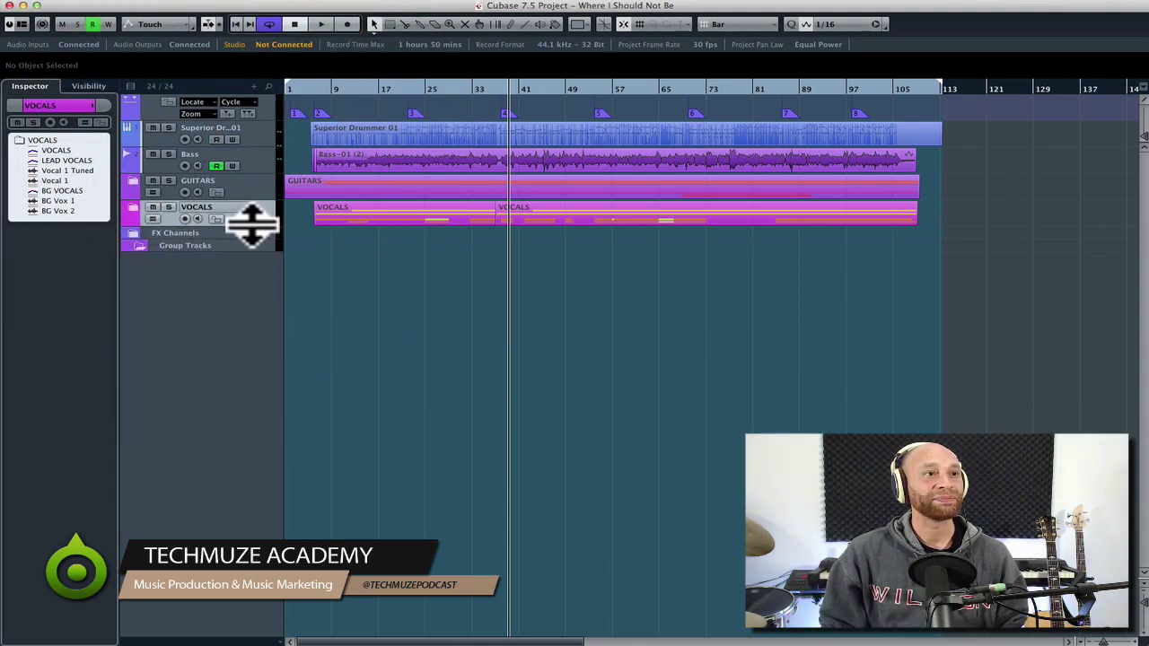
pyautogui.moveTo(251, 224); pyautogui.dragTo(248, 235)
pyautogui.click(133, 209)
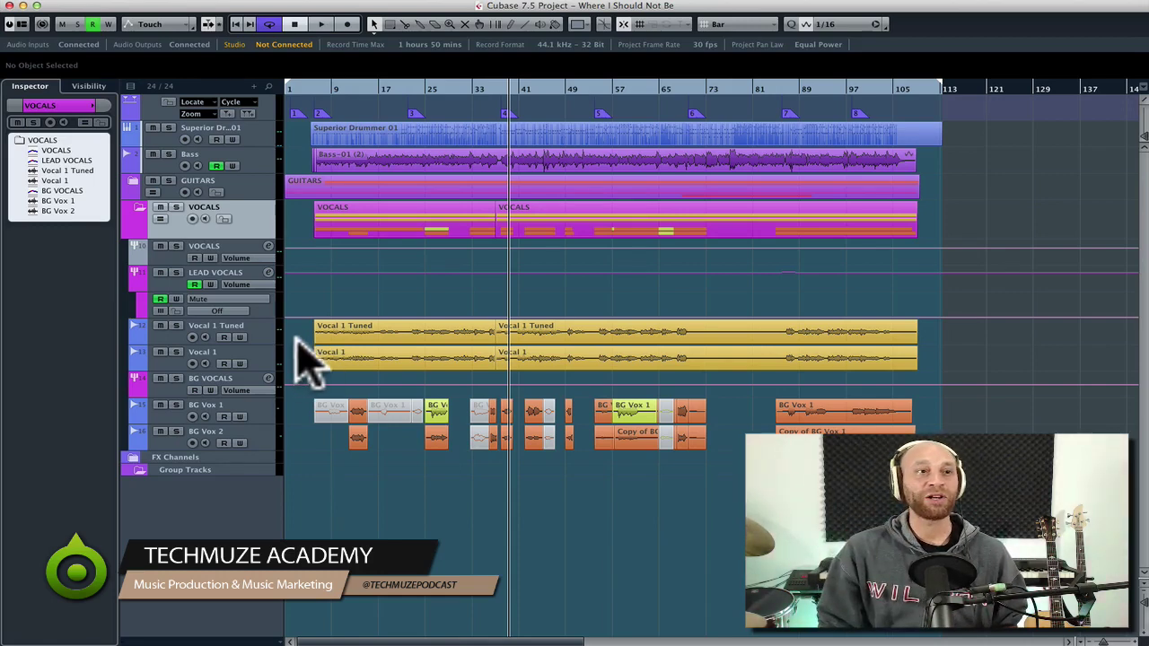
# Step: Solo the Vocal 1 Tuned and Vocal 1 tracks in turn to compare them by ear, and clear the solo
pyautogui.click(177, 326)
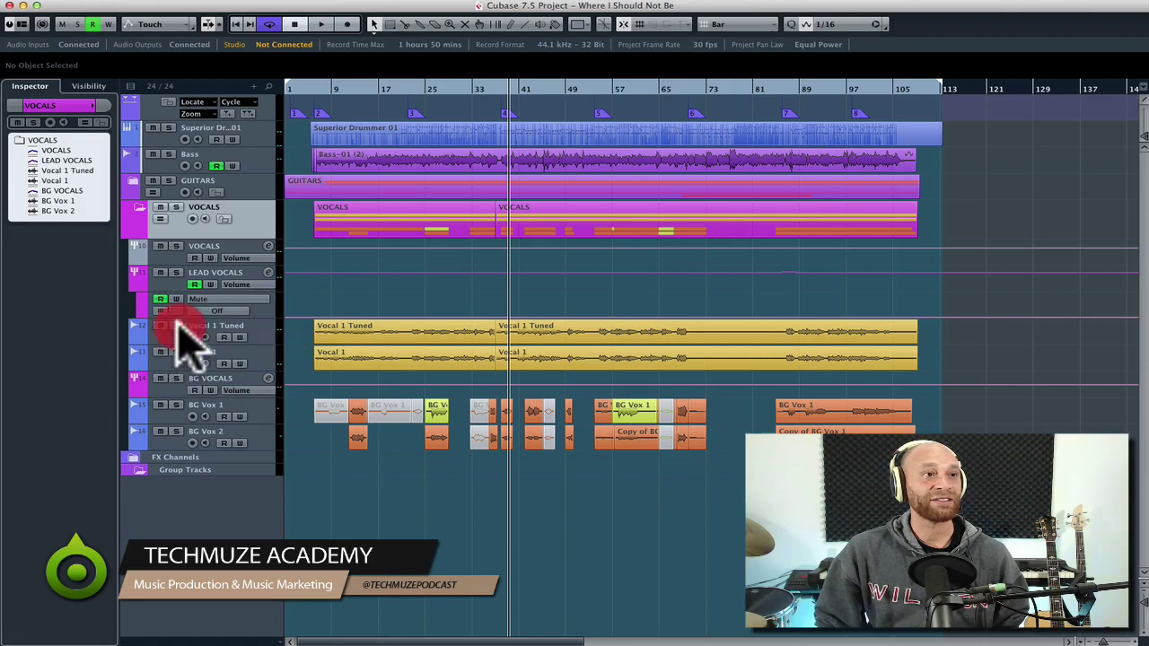
pyautogui.click(177, 352)
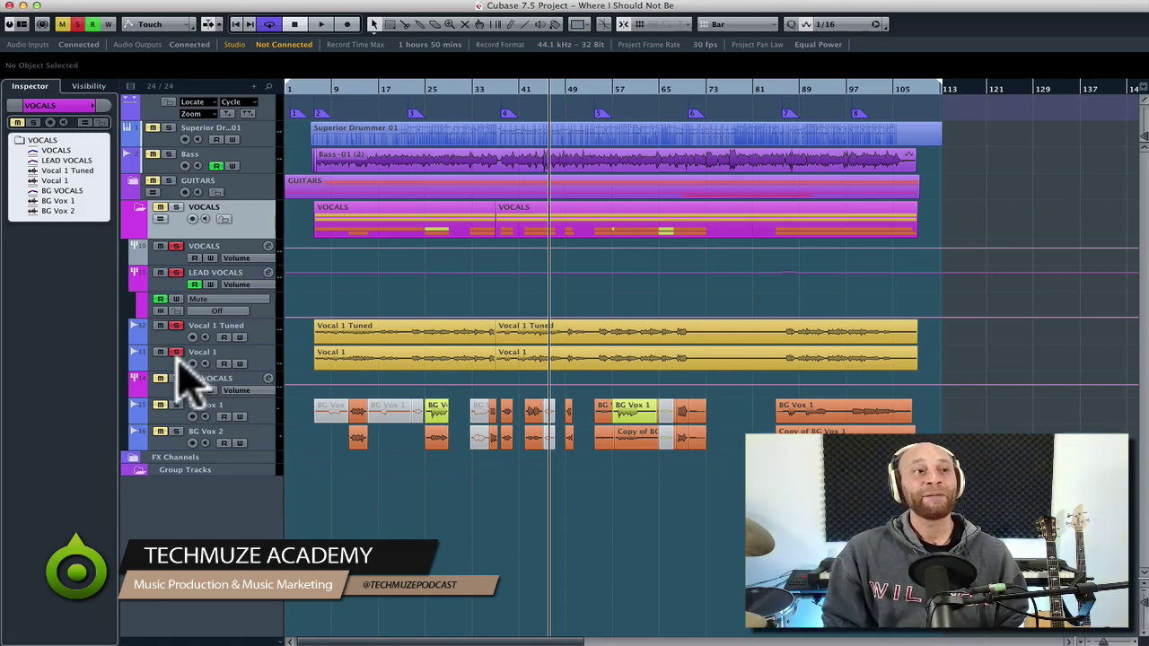
pyautogui.click(176, 327)
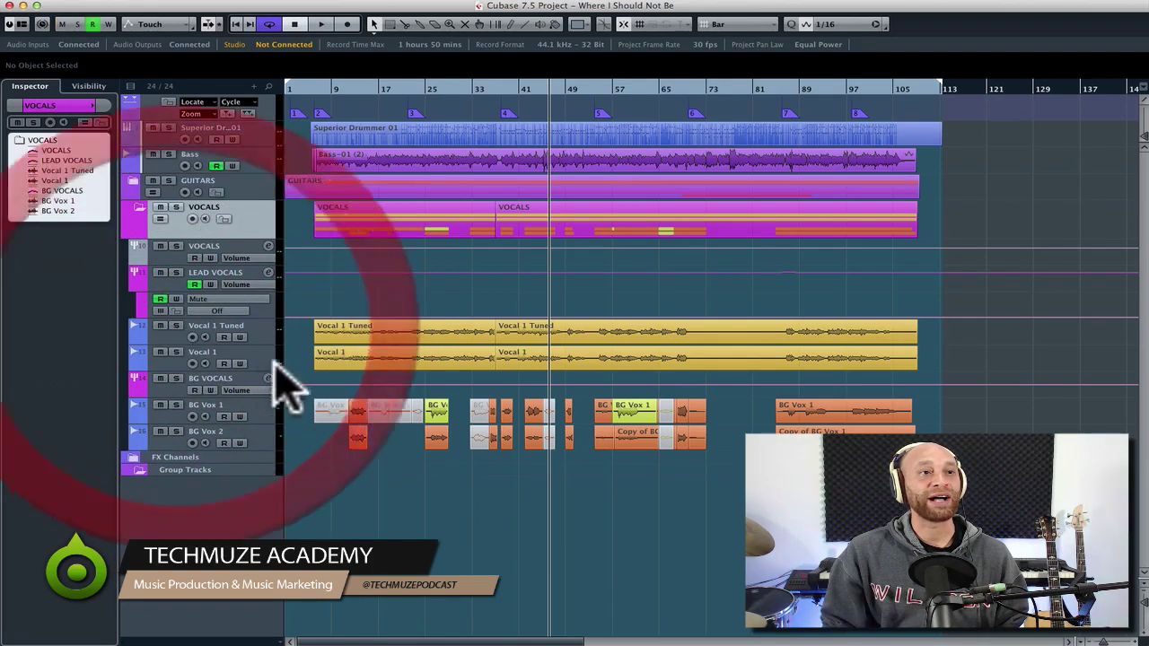
# Step: Open the first Vocal 1 event in the Sample Editor and analyse its notes with VariAudio Pitch & Warp
pyautogui.click(432, 89)
pyautogui.click(418, 358)
pyautogui.doubleClick(418, 358)
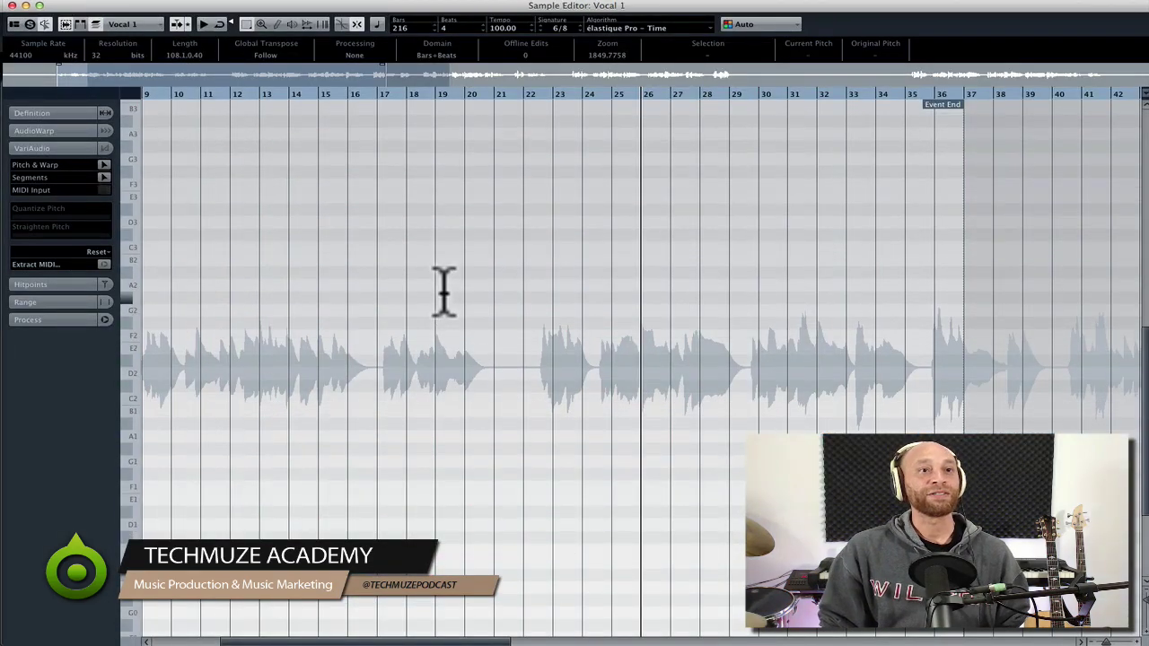
pyautogui.scroll(-1, 444, 296)
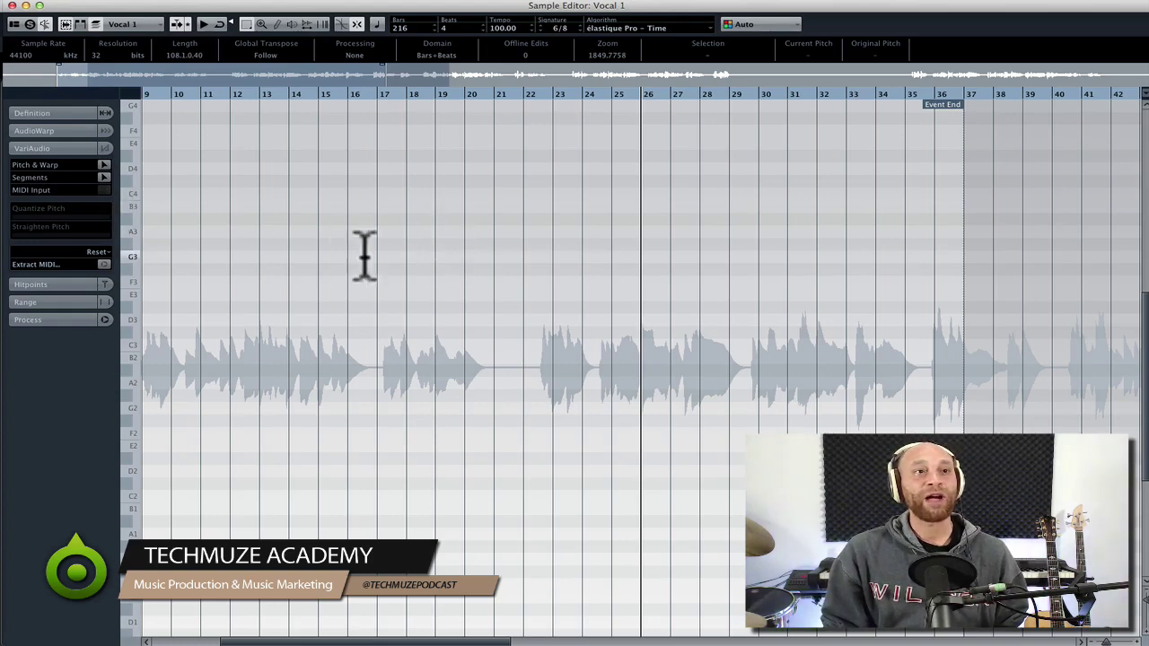
pyautogui.click(103, 165)
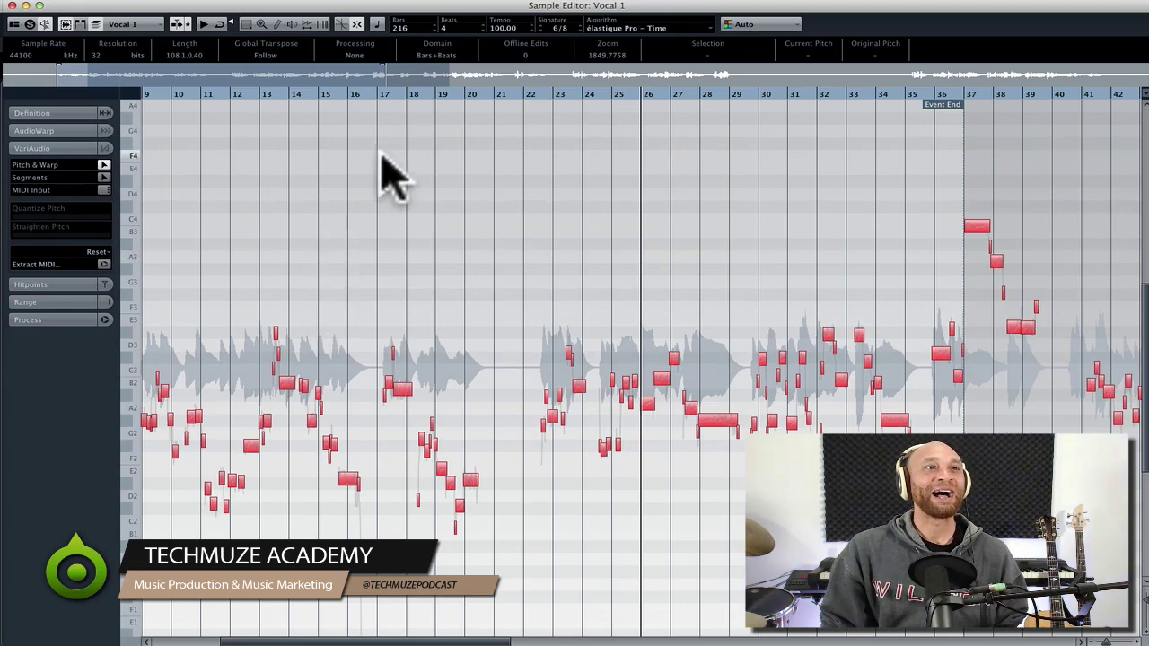
# Step: Toggle the editor's solo mode and play back the analysed vocal from bar 9
pyautogui.moveTo(243, 95); pyautogui.dragTo(133, 99)
pyautogui.moveTo(183, 108); pyautogui.dragTo(154, 109)
pyautogui.click(30, 24)
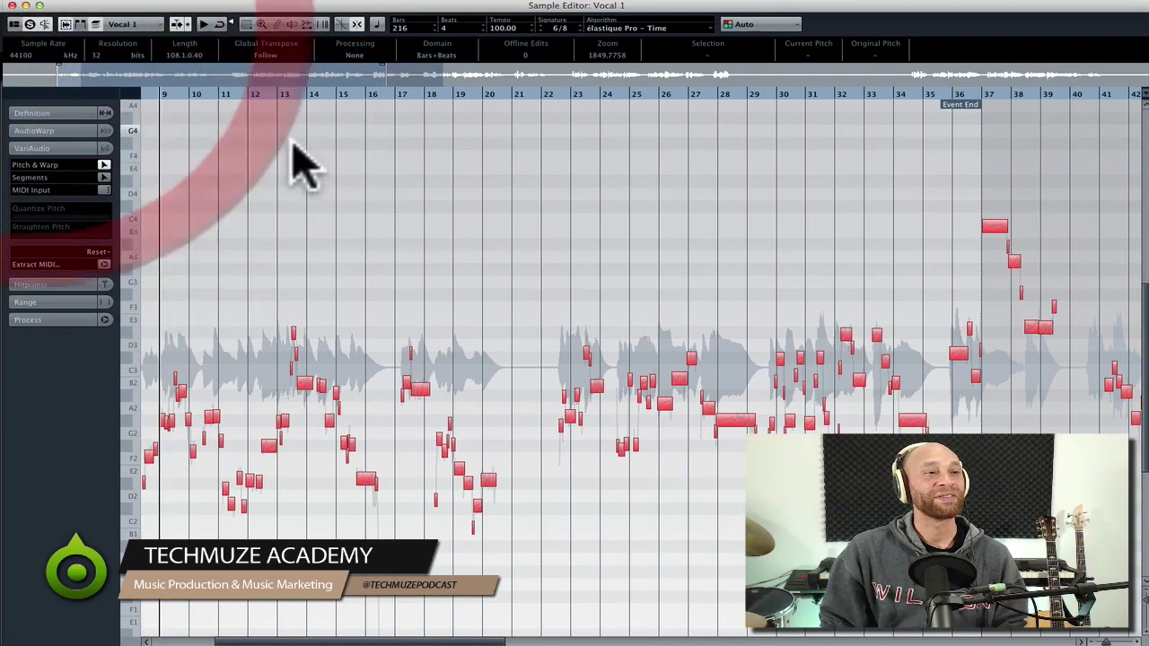
pyautogui.press('space')
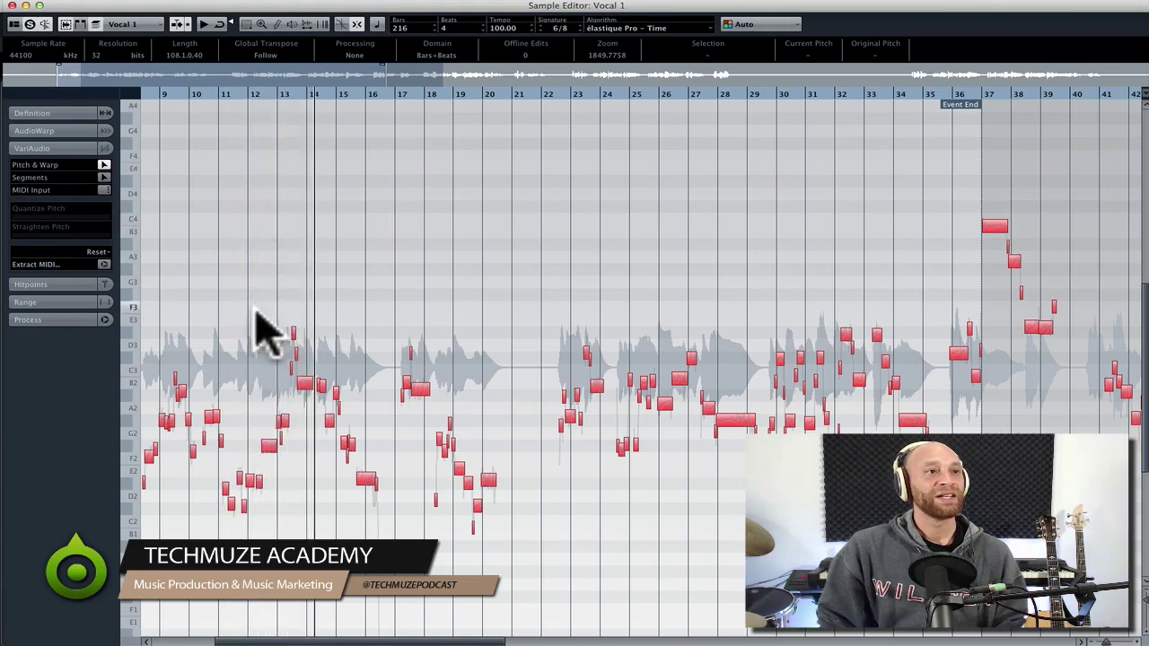
pyautogui.click(137, 90)
pyautogui.moveTo(137, 90)
pyautogui.mouseDown()
pyautogui.moveTo(108, 98)
pyautogui.moveTo(233, 103)
pyautogui.moveTo(194, 107)
pyautogui.mouseUp()
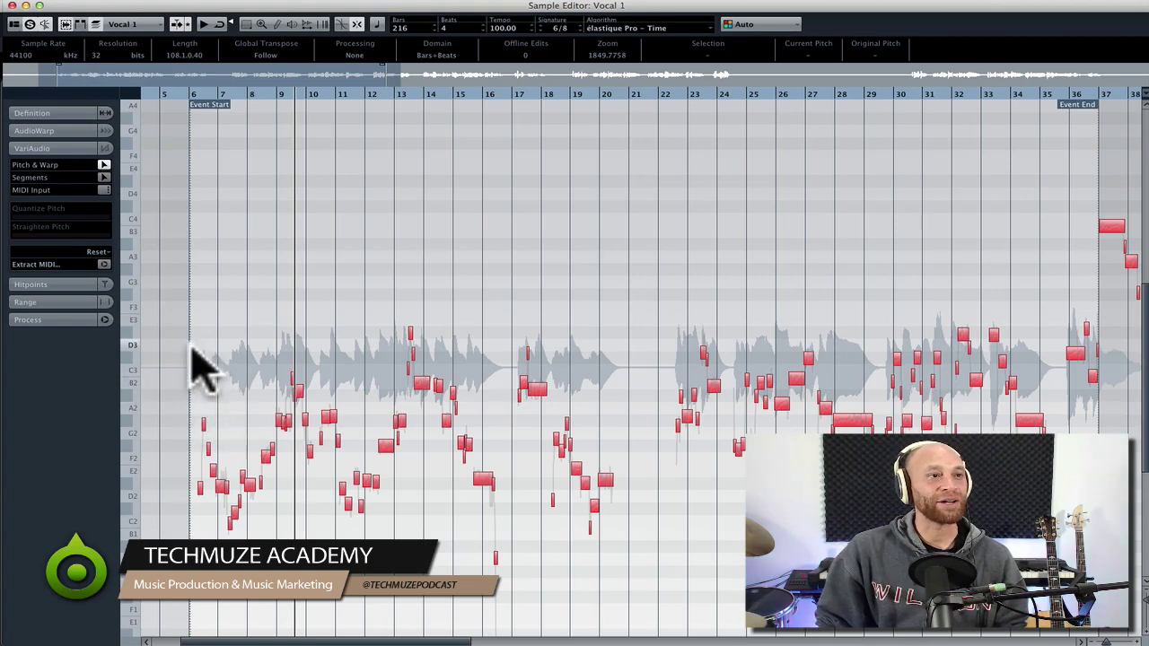
# Step: Select the pitch segments from bar 6 to 12, examine their pitch curves closely around bar 9, and deselect them
pyautogui.moveTo(191, 350); pyautogui.dragTo(373, 583)
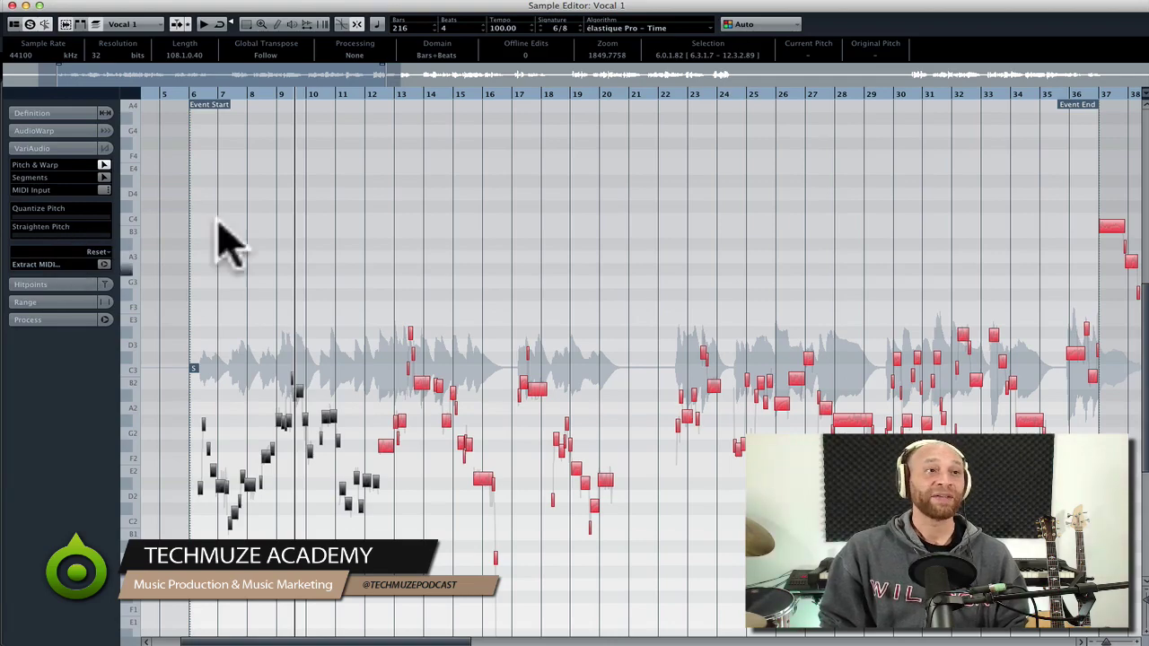
pyautogui.press('h')
pyautogui.press('h')
pyautogui.press('h')
pyautogui.press('h')
pyautogui.press('h')
pyautogui.press('h')
pyautogui.press('h')
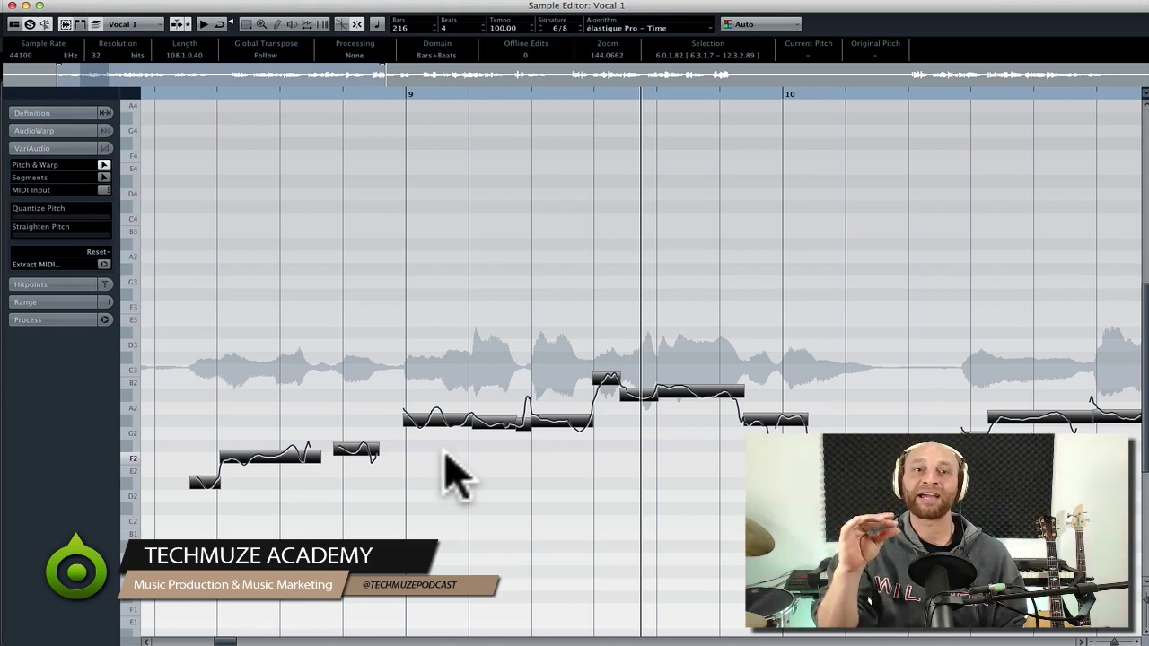
pyautogui.click(414, 485)
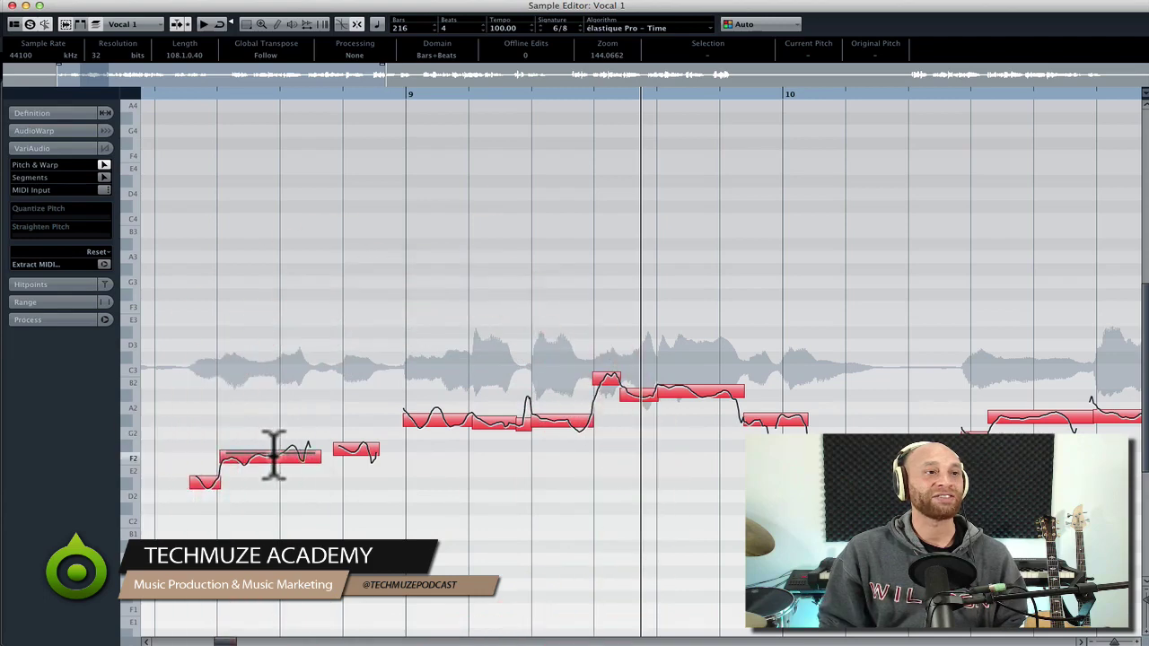
# Step: Audition the phrase around the long F2 segment just before bar 9 and fully quantize that segment's pitch
pyautogui.click(270, 463)
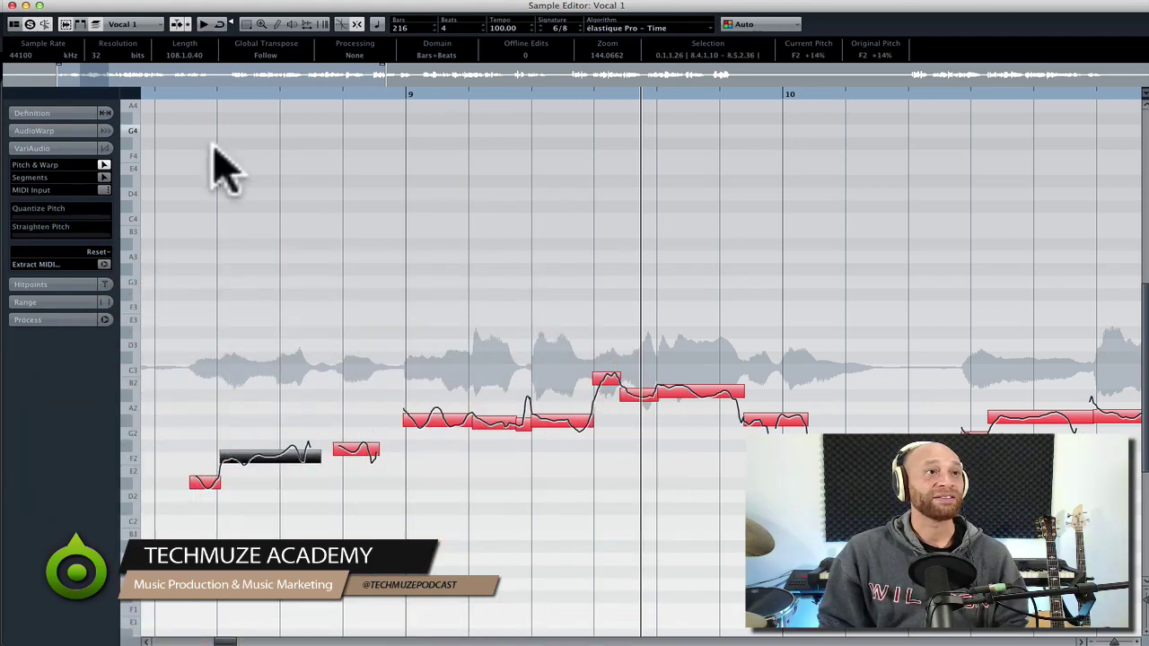
pyautogui.click(216, 90)
pyautogui.click(224, 94)
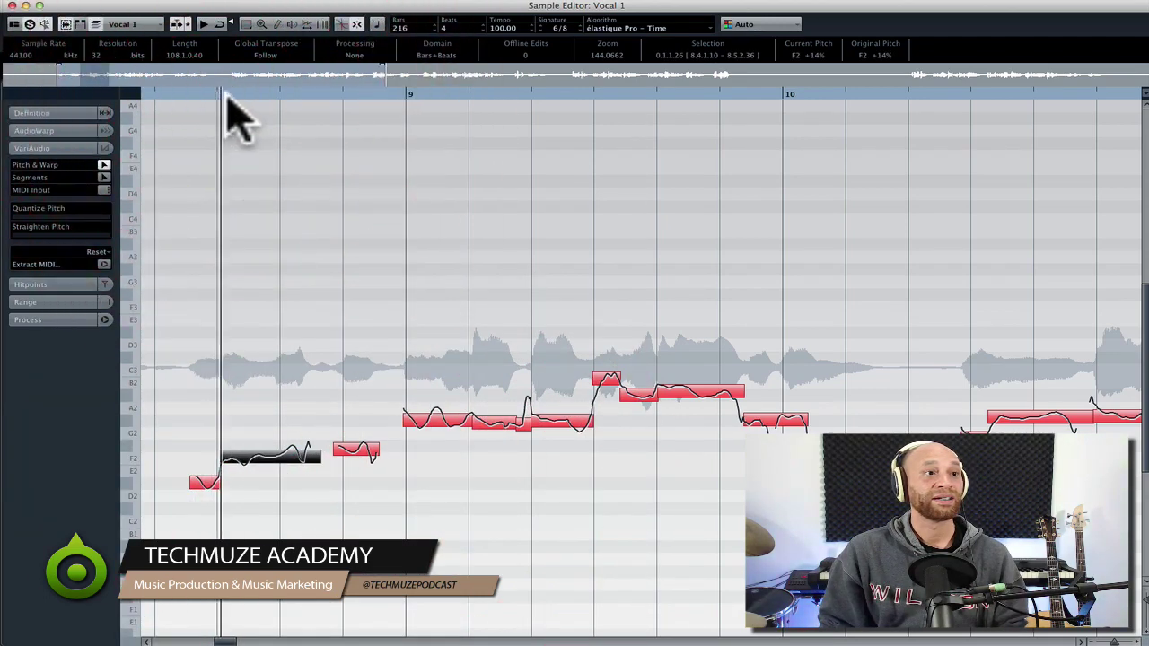
pyautogui.press('space')
pyautogui.click(219, 93)
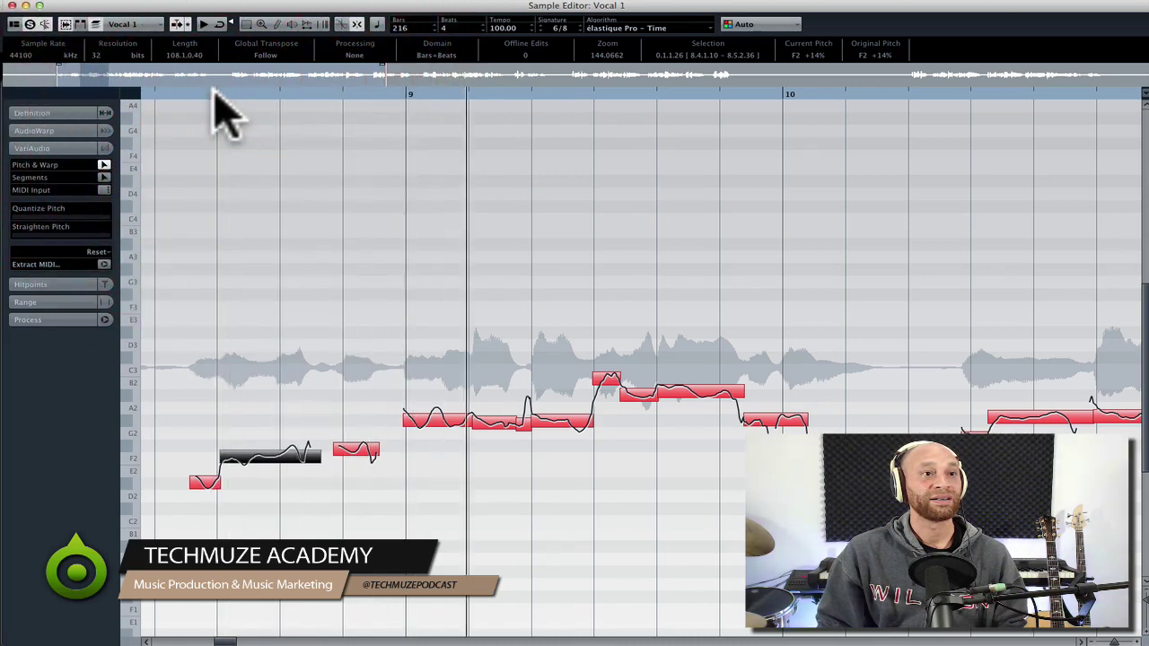
pyautogui.press('space')
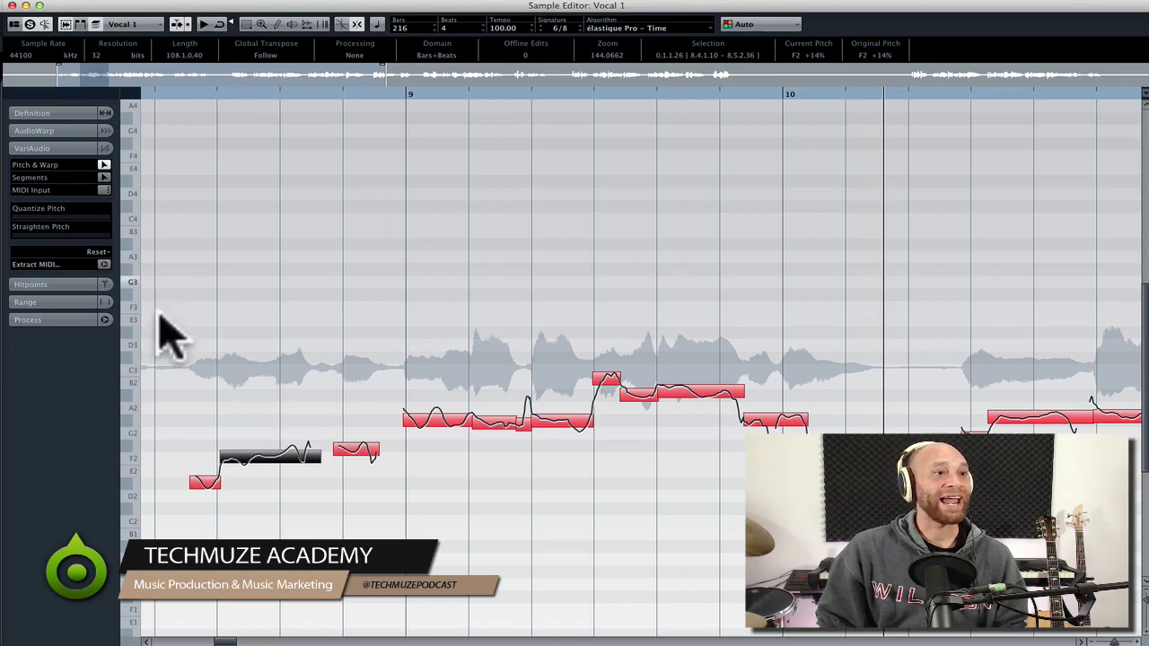
pyautogui.click(249, 93)
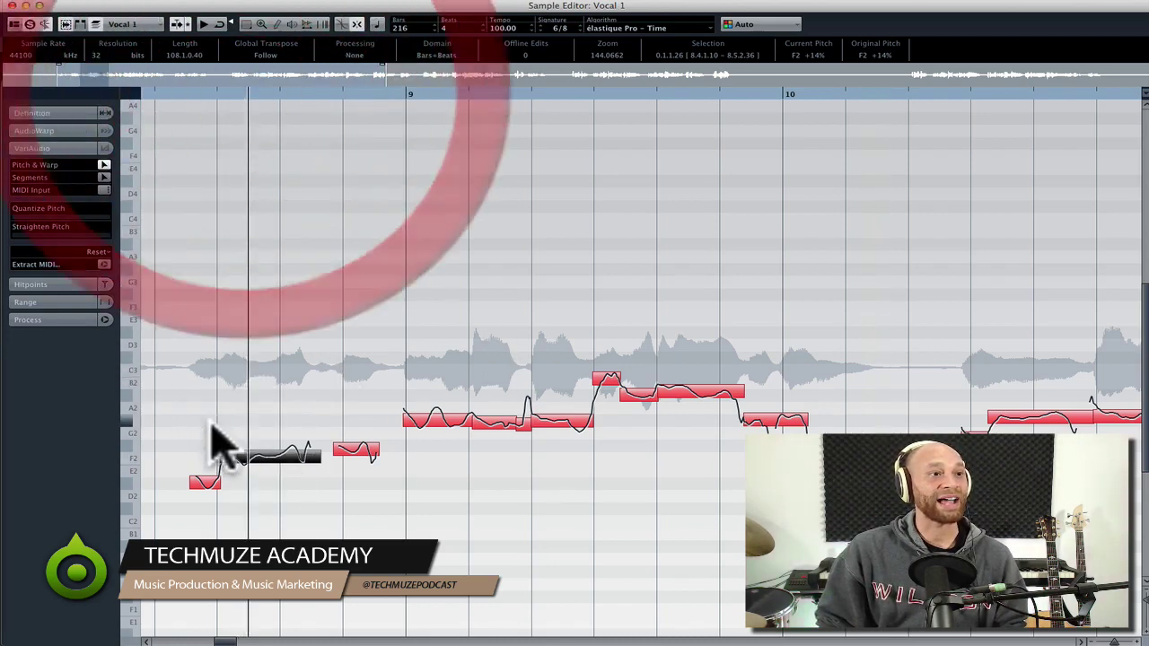
pyautogui.moveTo(30, 218); pyautogui.dragTo(118, 222)
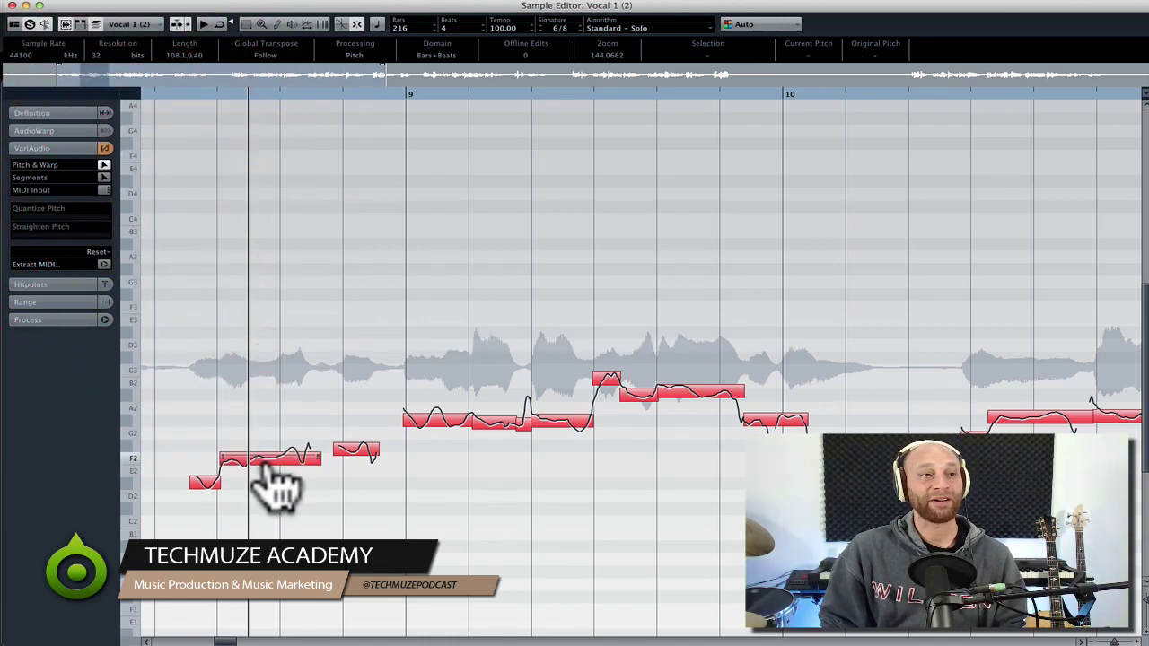
# Step: Toggle the editor's solo mode and replay the phrase leading into bar 9 to judge the quantized note
pyautogui.moveTo(202, 93); pyautogui.dragTo(161, 92)
pyautogui.click(30, 22)
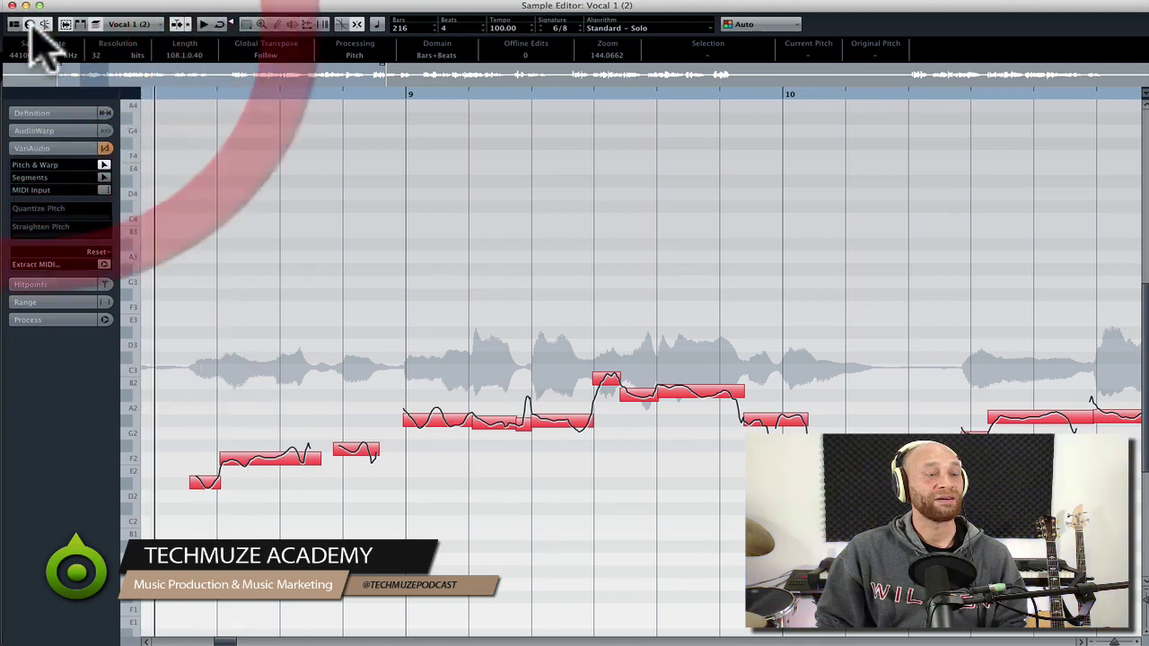
pyautogui.press('space')
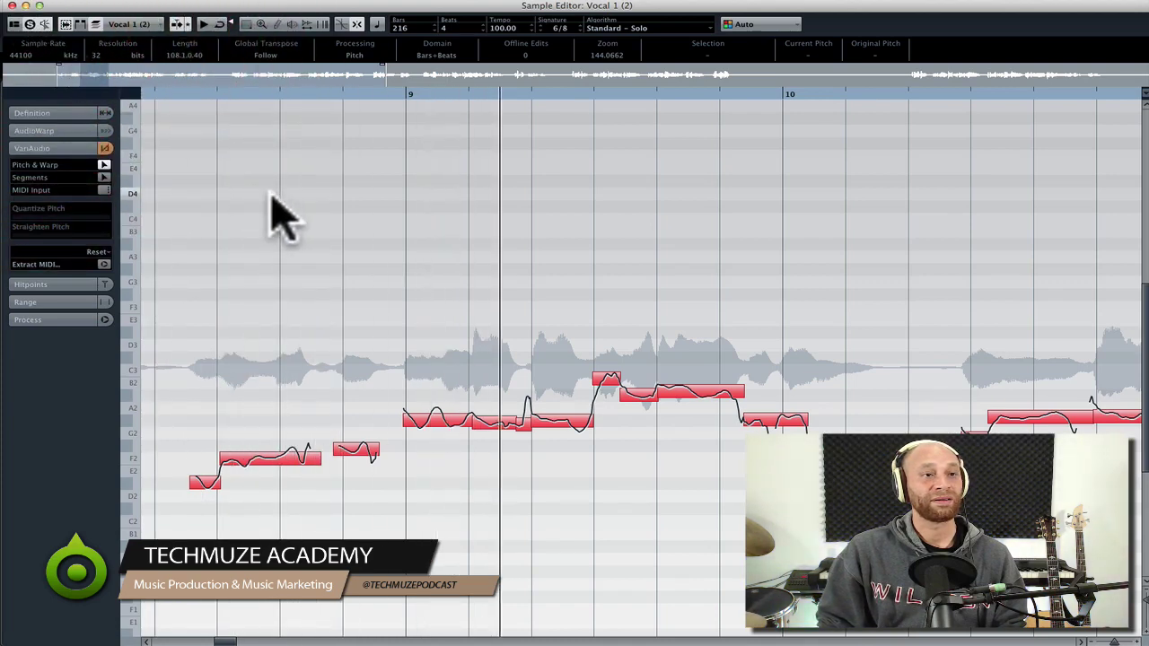
pyautogui.press('space')
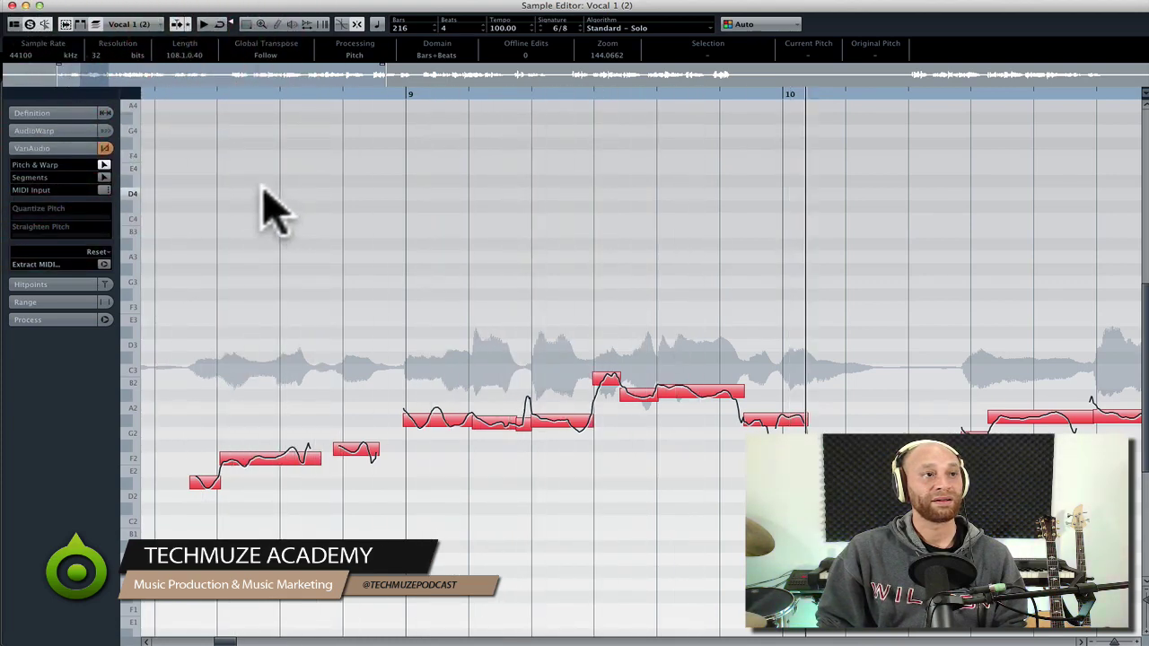
pyautogui.click(156, 91)
pyautogui.press('space')
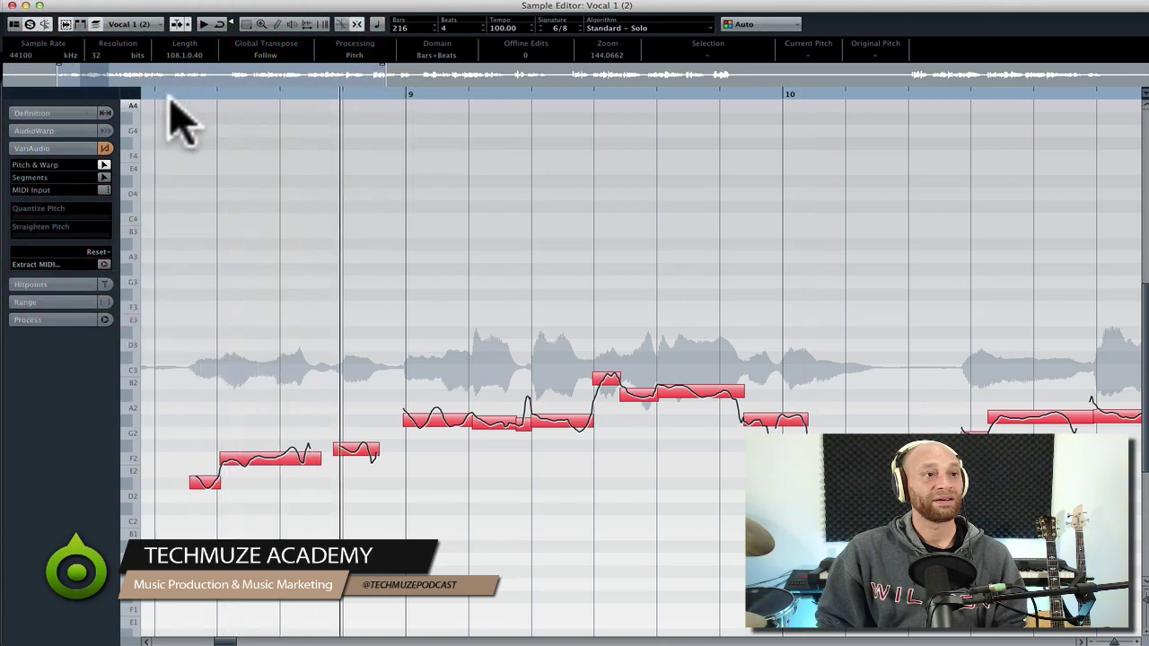
pyautogui.press('space')
# Step: Raise the long segment just before bar 9 from F2 to F#2 and play the phrase back
pyautogui.click(268, 469)
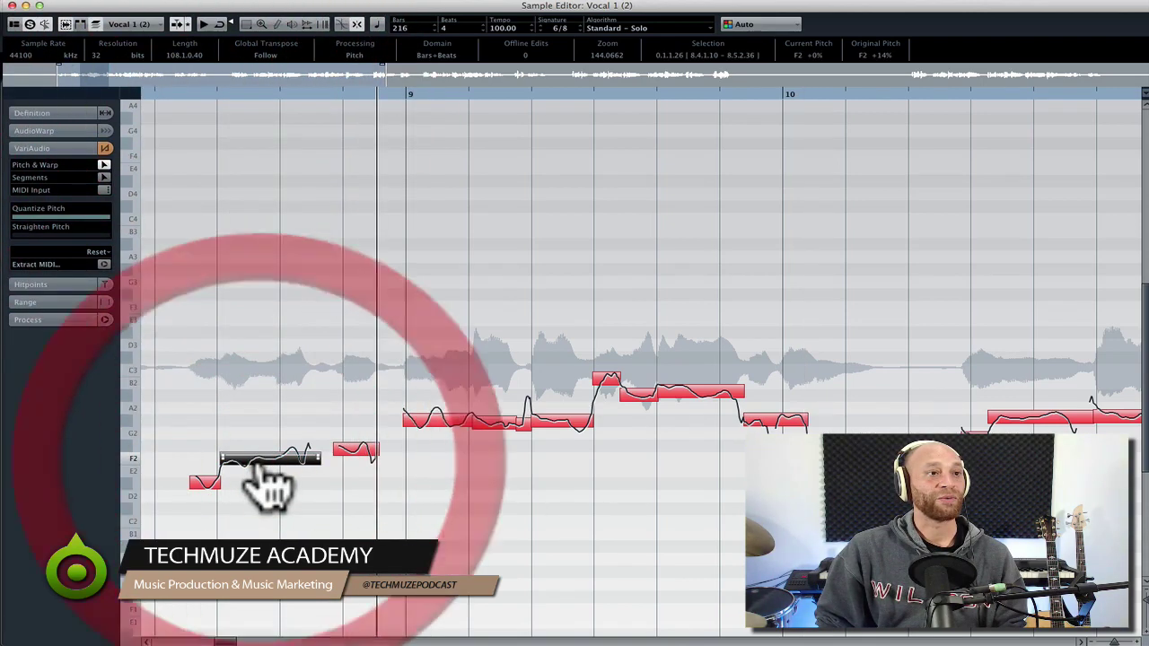
pyautogui.moveTo(268, 469); pyautogui.dragTo(264, 456)
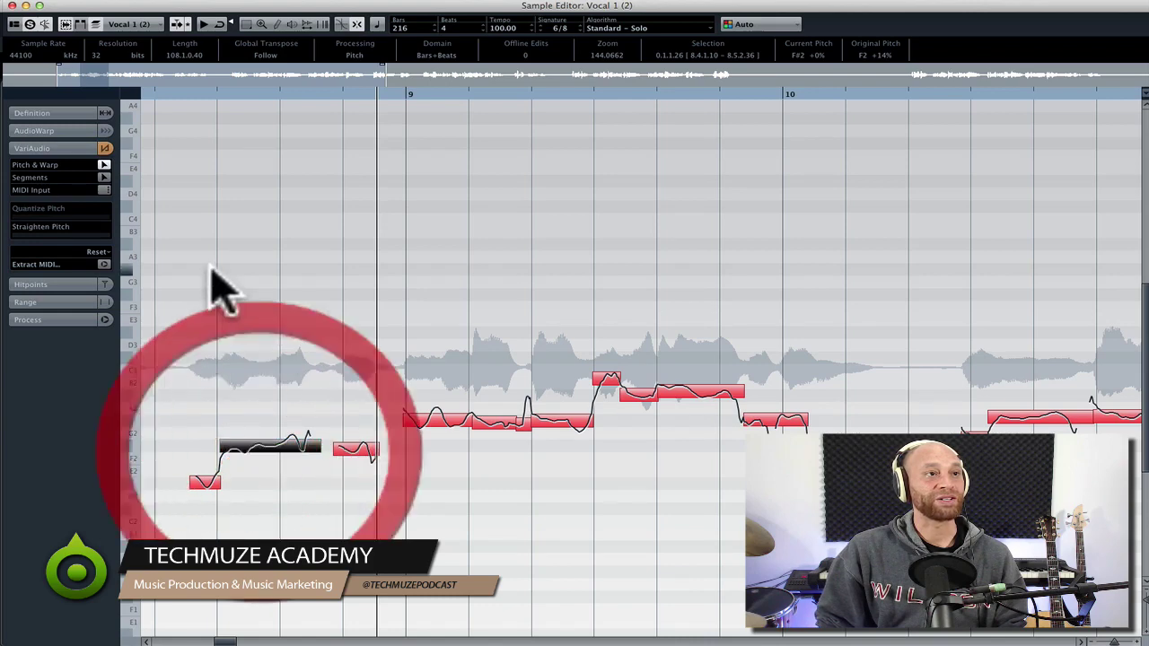
pyautogui.click(158, 94)
pyautogui.press('space')
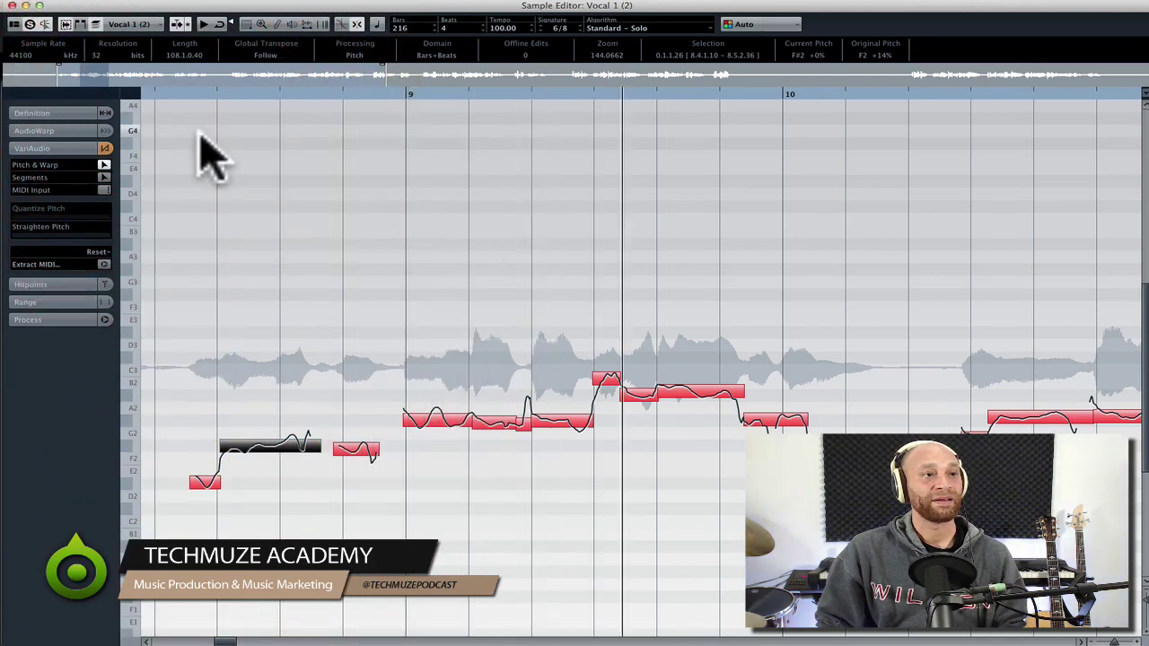
# Step: Fully quantize the pitch of the short, highest segment in bar 9 to B2 and replay the phrase
pyautogui.click(608, 386)
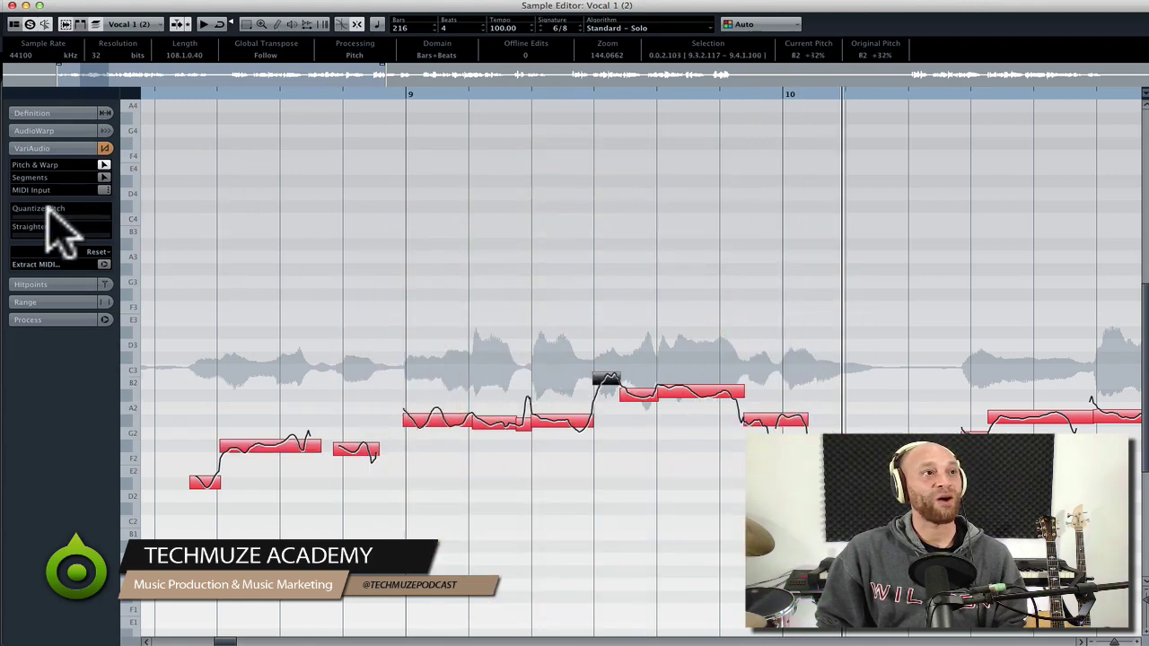
pyautogui.moveTo(51, 213); pyautogui.dragTo(128, 220)
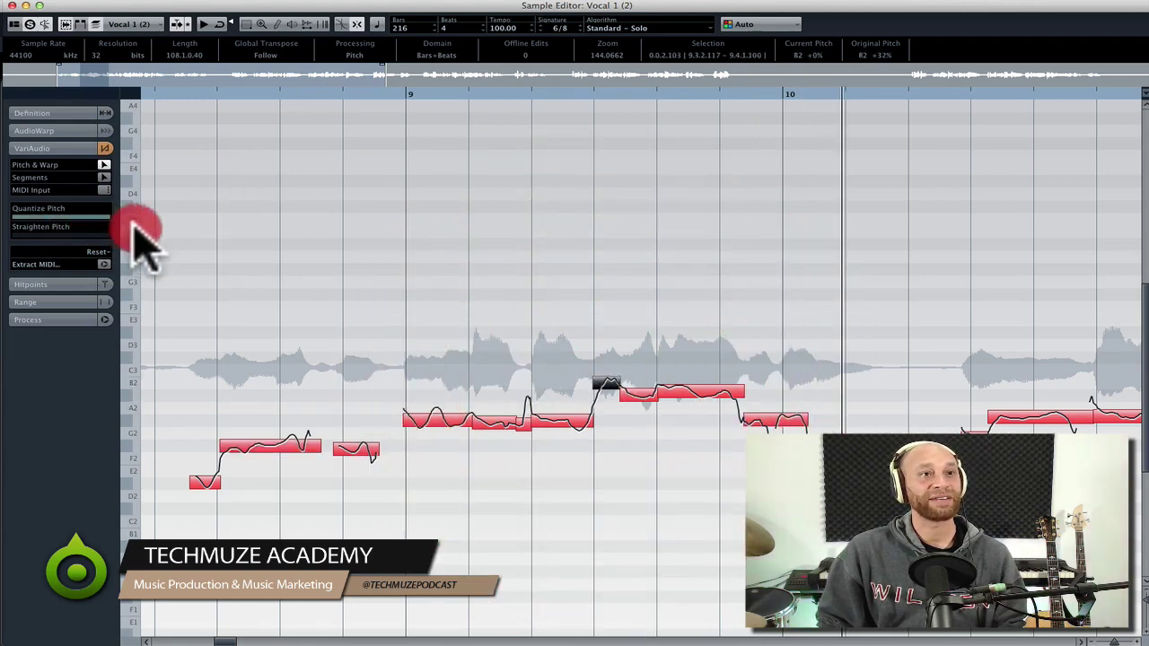
pyautogui.click(192, 92)
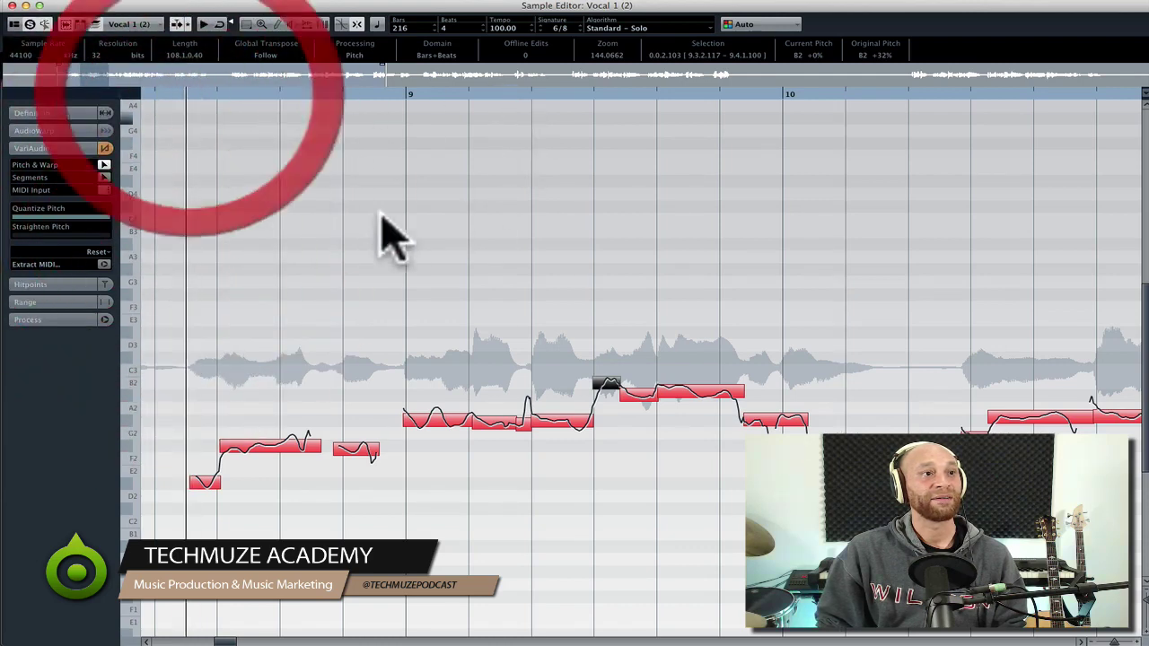
pyautogui.press('space')
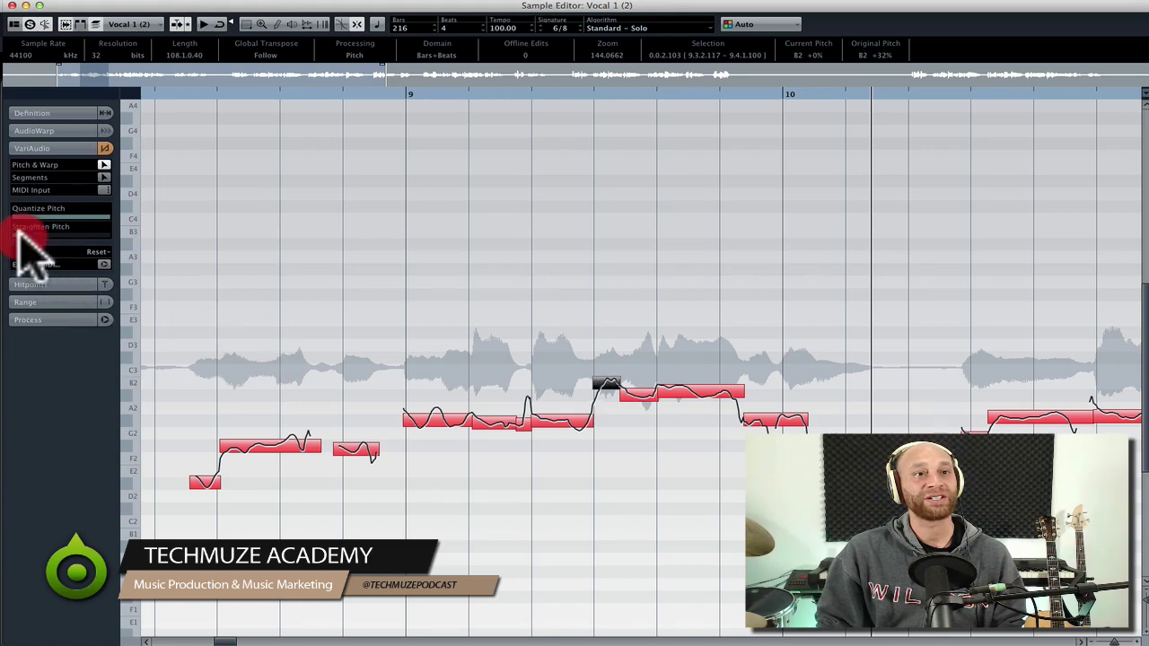
# Step: Apply Straighten Pitch at full strength to the short B2 segment in bar 9 and listen to the result
pyautogui.moveTo(36, 236); pyautogui.dragTo(52, 242)
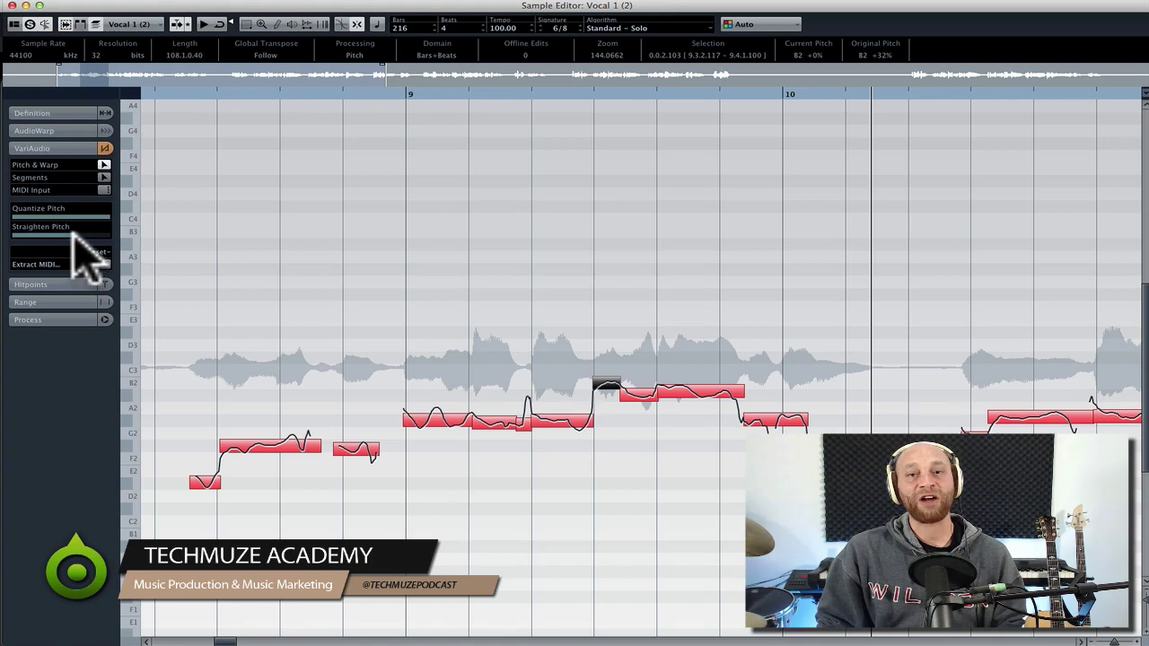
pyautogui.moveTo(87, 233); pyautogui.dragTo(122, 233)
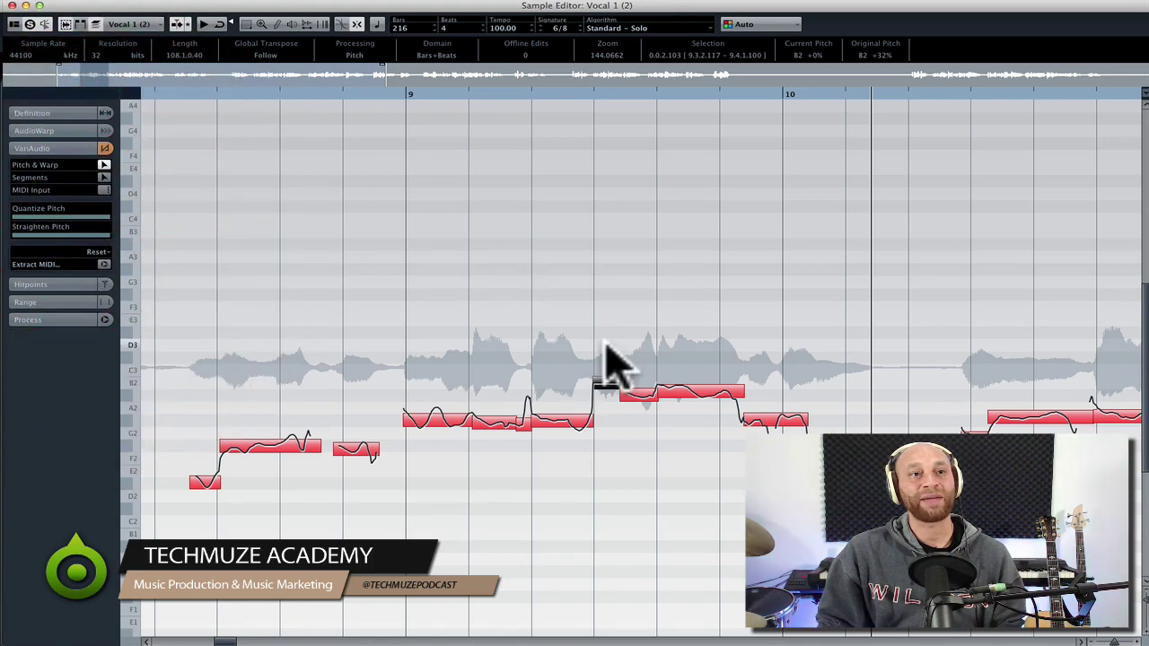
pyautogui.click(498, 94)
pyautogui.press('space')
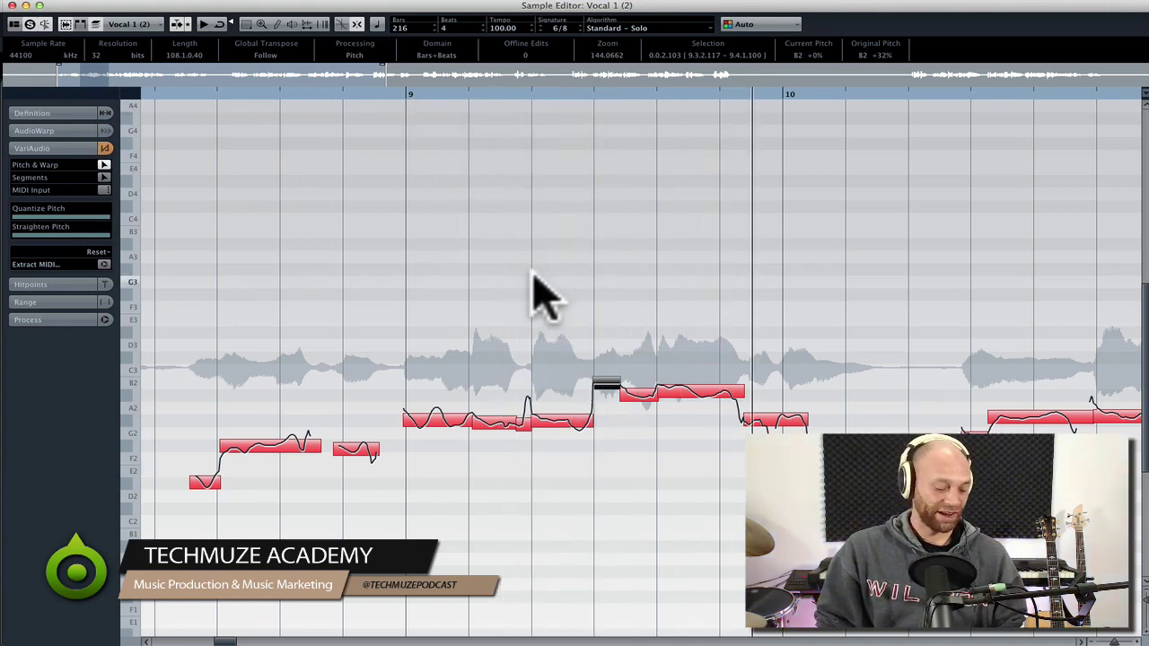
# Step: Apply full-strength Quantize Pitch, followed by full Straighten Pitch, to the segments of the phrase around bar 9, playing the phrase after each
pyautogui.moveTo(182, 339); pyautogui.dragTo(916, 556)
pyautogui.moveTo(31, 220); pyautogui.dragTo(140, 243)
pyautogui.click(159, 94)
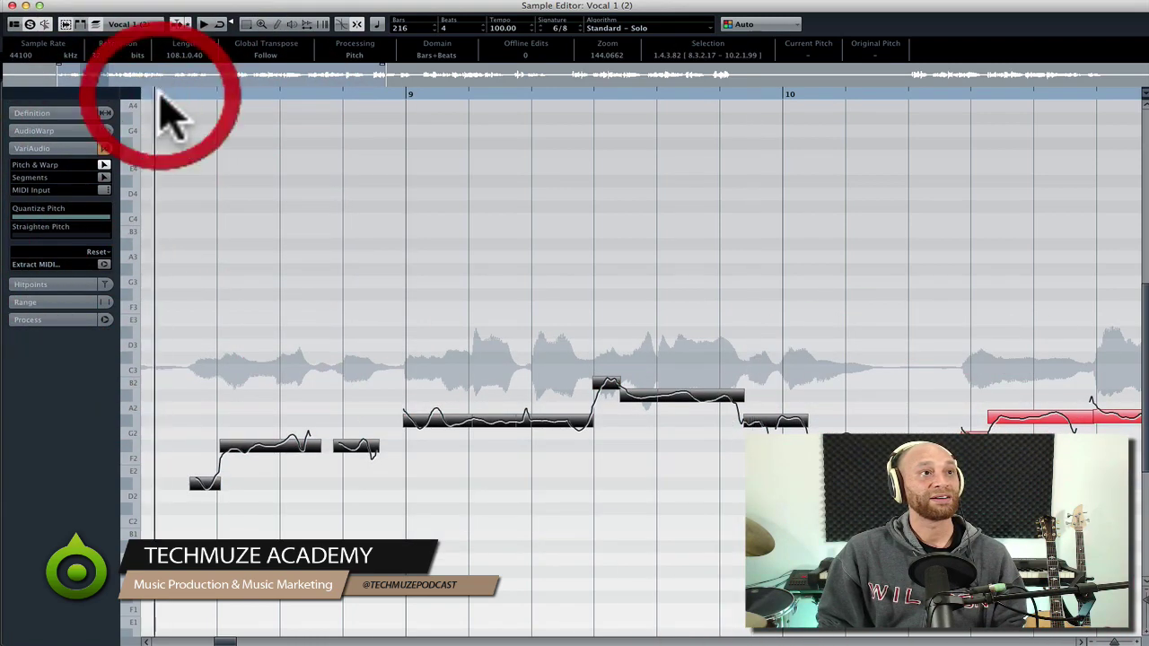
pyautogui.press('space')
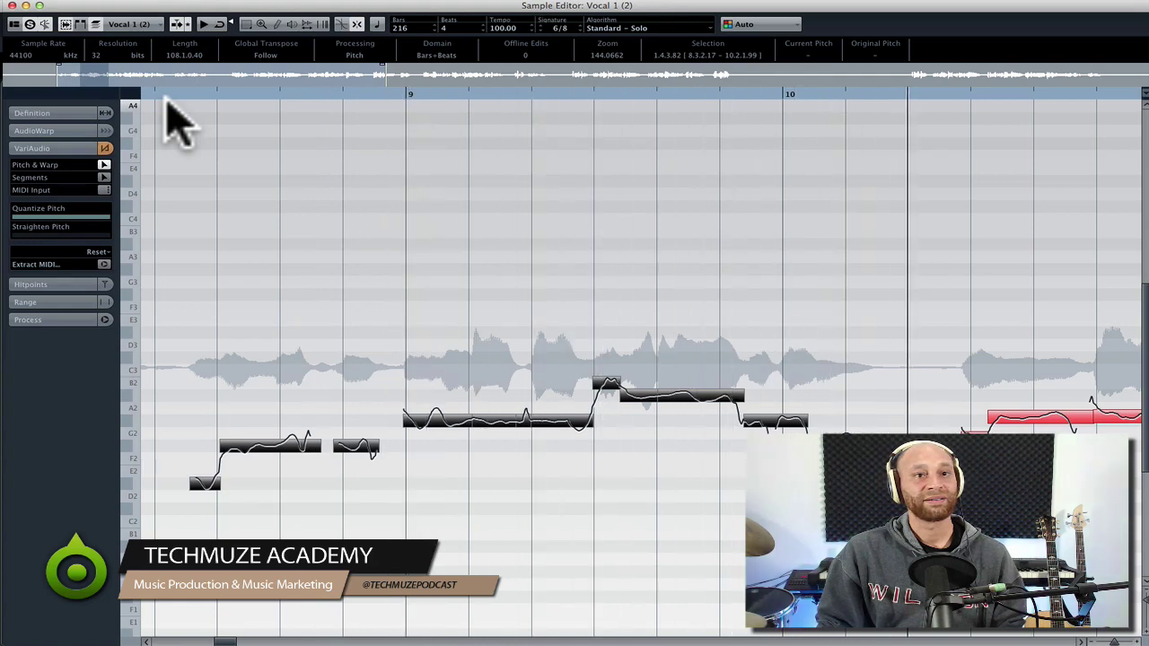
pyautogui.moveTo(19, 236); pyautogui.dragTo(132, 235)
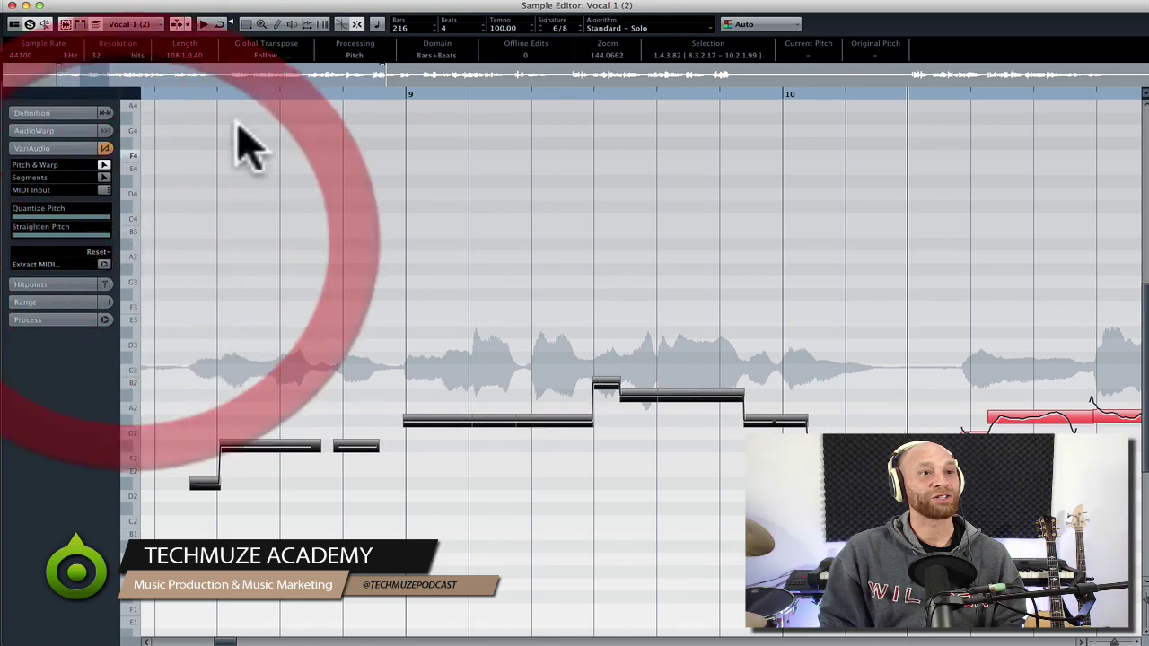
pyautogui.click(165, 93)
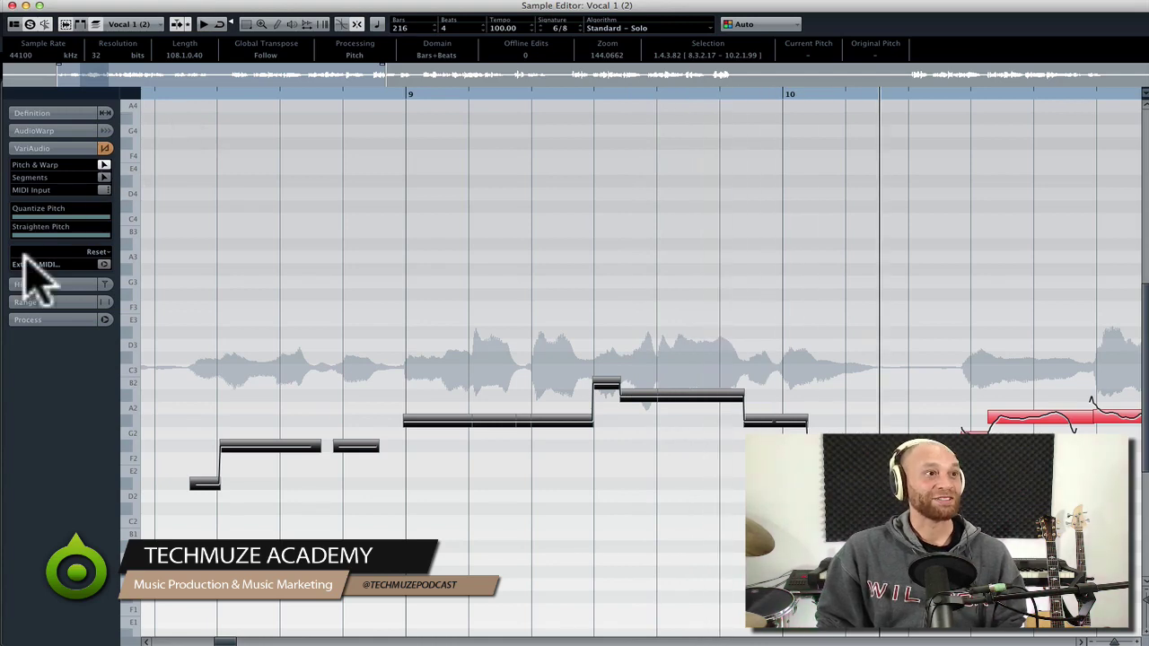
# Step: Reduce Straighten Pitch to a light amount and Quantize Pitch to less than half on the selected phrase, and close the Sample Editor
pyautogui.moveTo(38, 235); pyautogui.dragTo(29, 235)
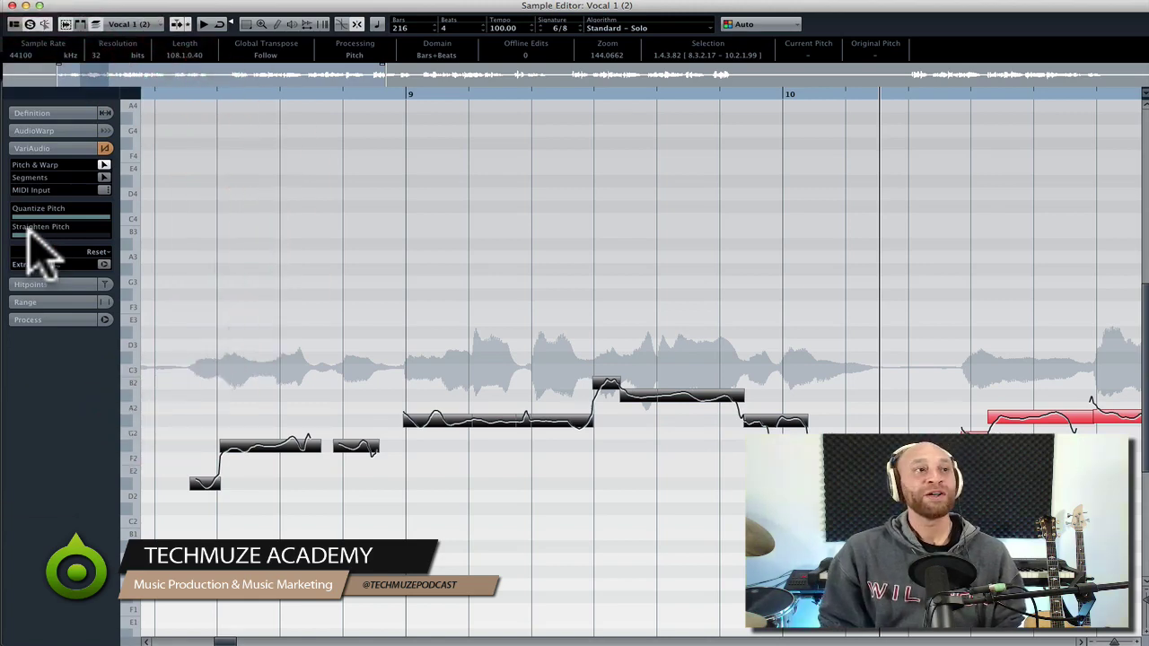
pyautogui.moveTo(65, 216); pyautogui.dragTo(51, 216)
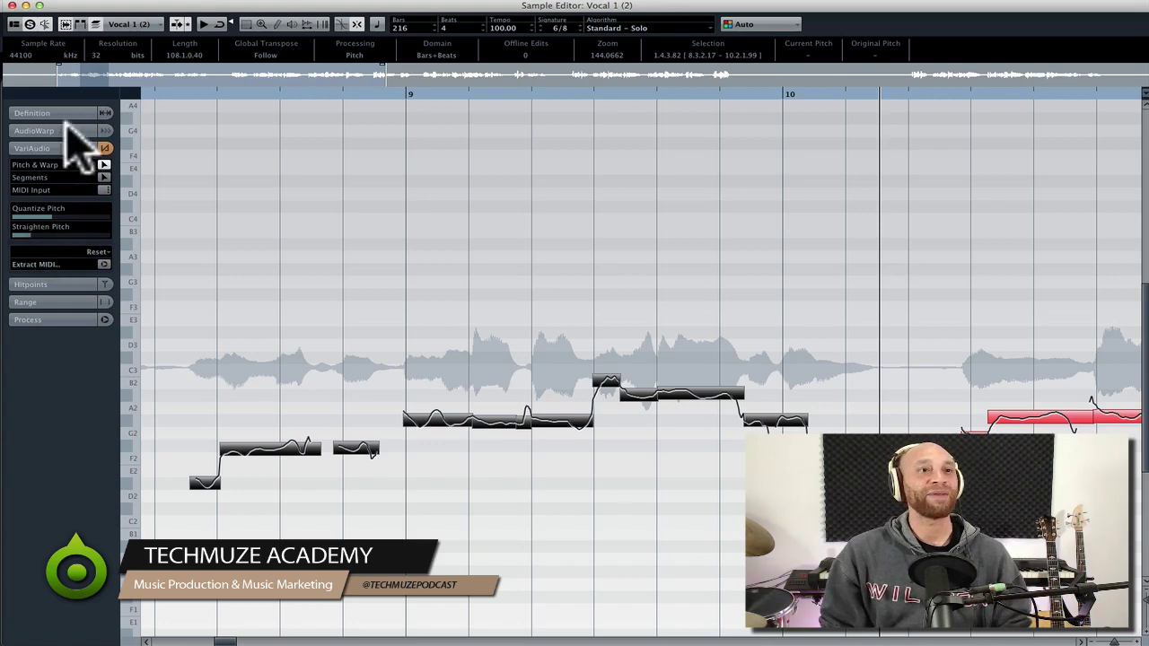
pyautogui.click(11, 6)
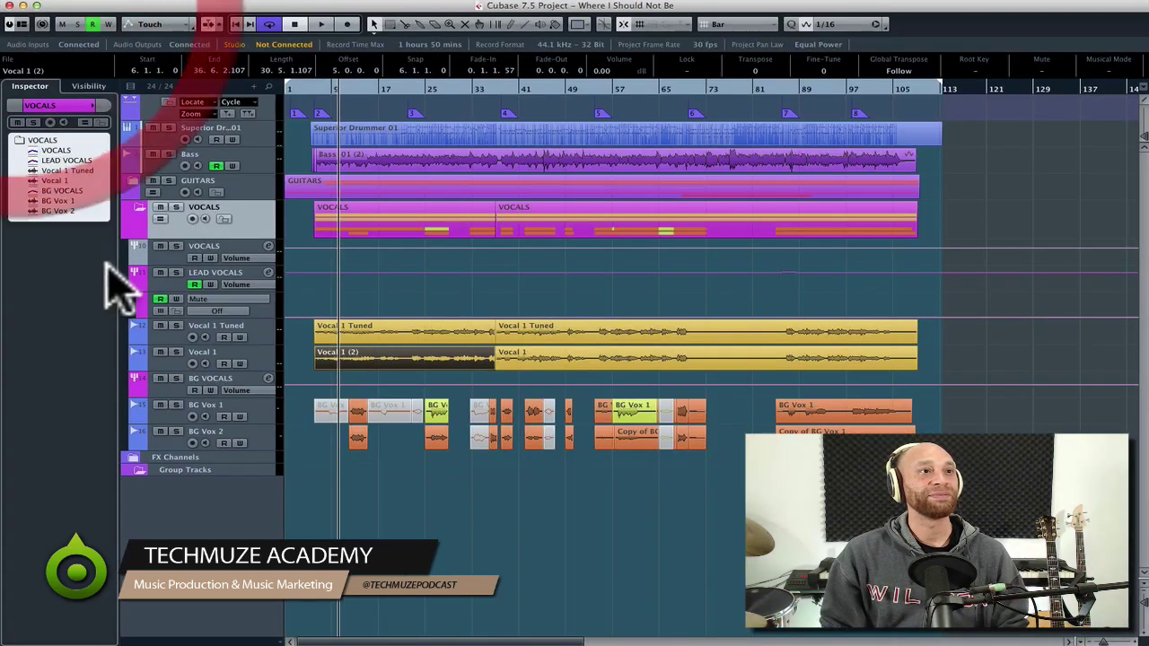
# Step: Select the Vocal 1 track and reopen its Vocal 1 (2) event in the Sample Editor
pyautogui.click(262, 355)
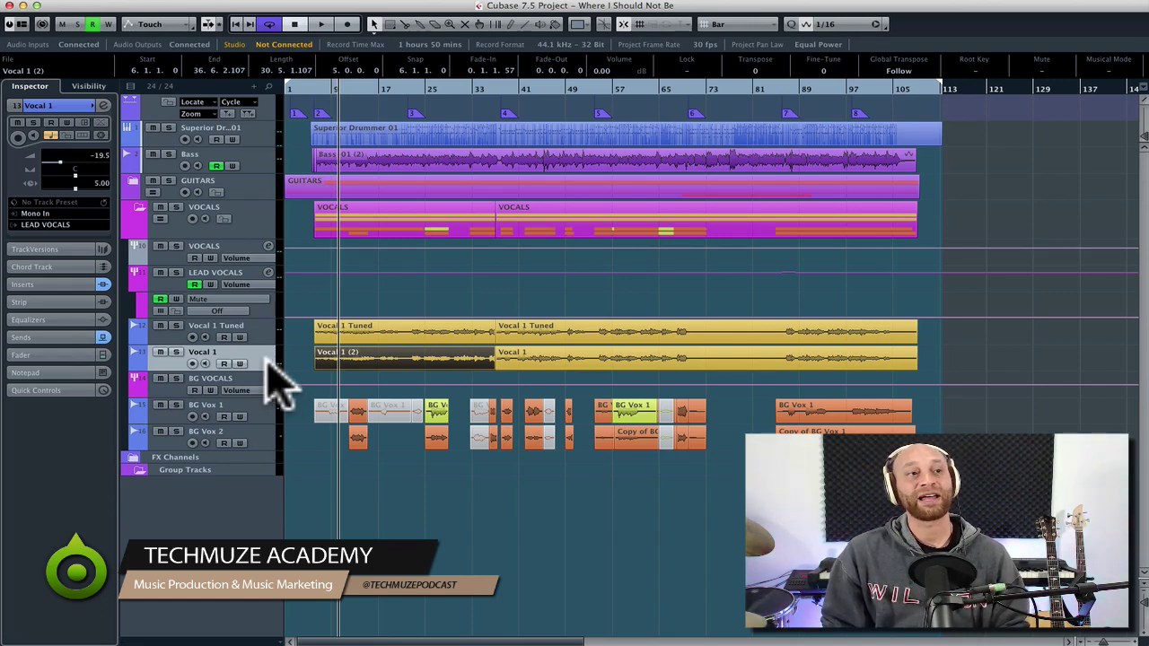
pyautogui.click(416, 353)
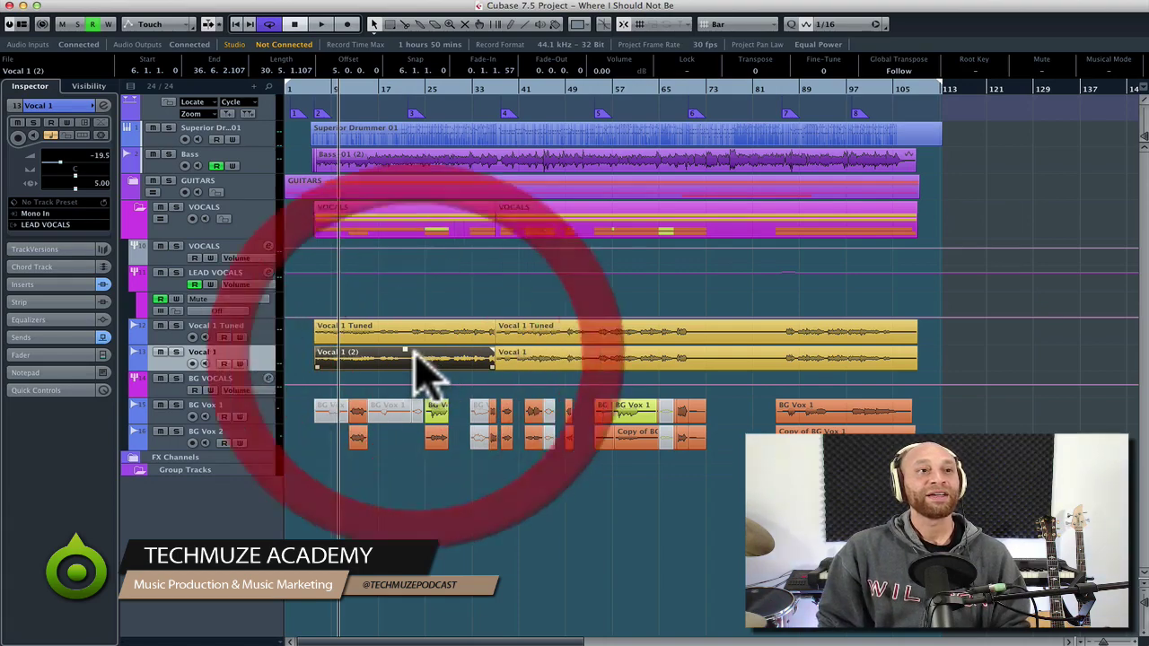
pyautogui.doubleClick(413, 356)
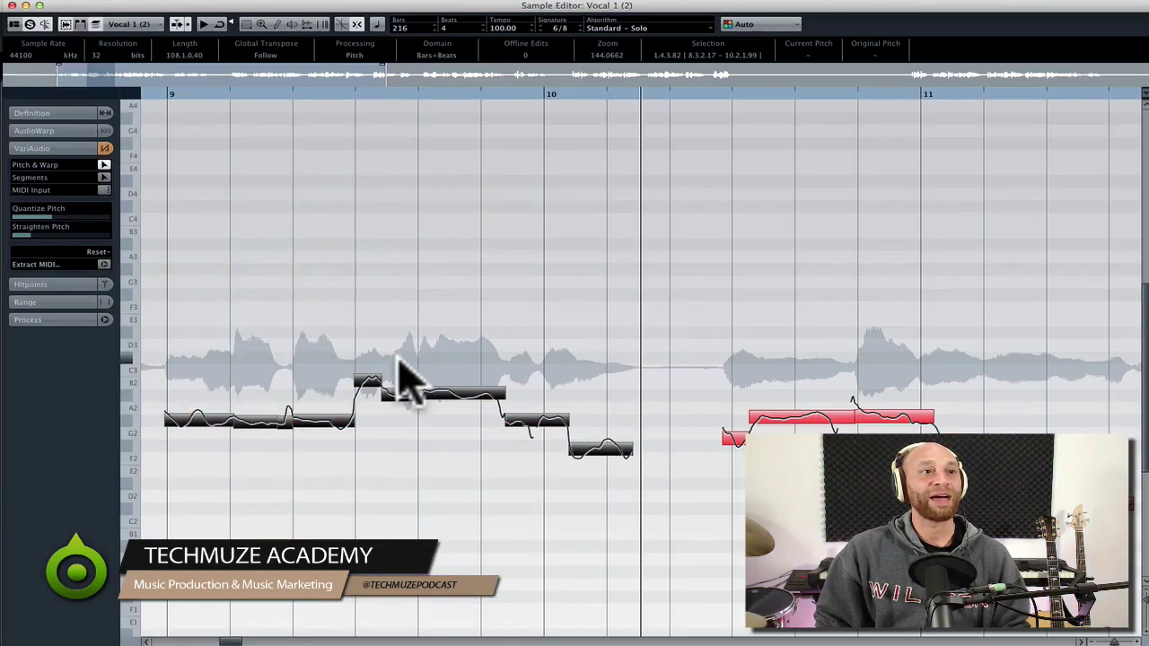
# Step: Select all pitch segments of the Vocal 1 (2) event and raise Quantize Pitch to full strength for them
pyautogui.click(302, 93)
pyautogui.moveTo(98, 104); pyautogui.dragTo(198, 198)
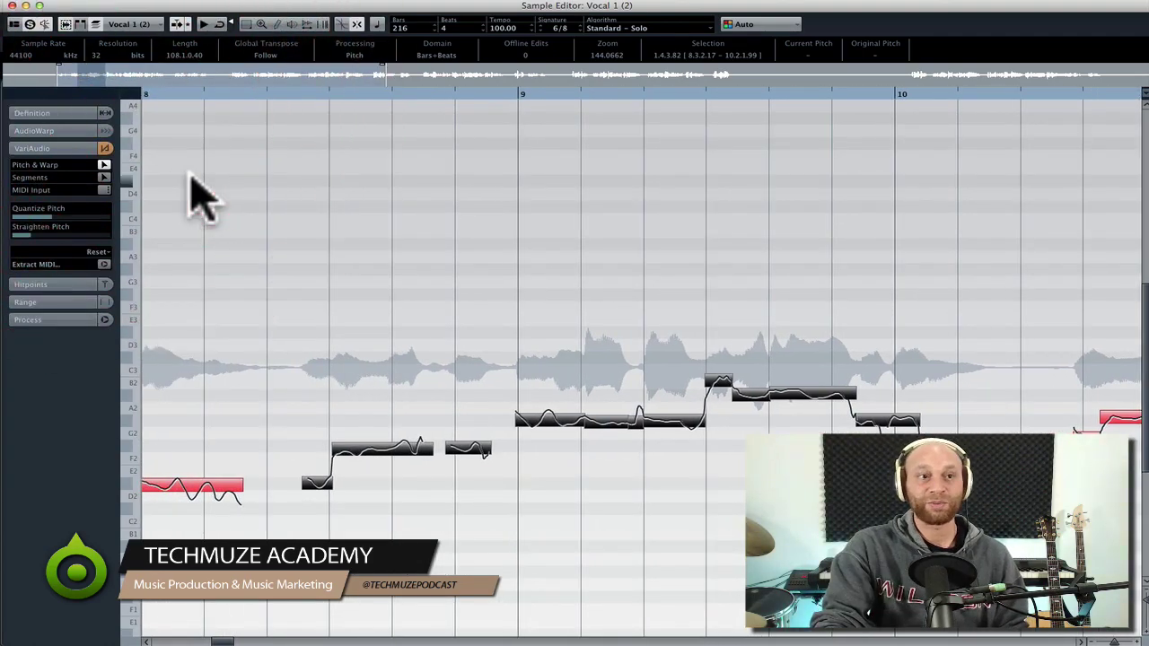
pyautogui.press('g')
pyautogui.press('g')
pyautogui.press('g')
pyautogui.press('g')
pyautogui.press('g')
pyautogui.press('h')
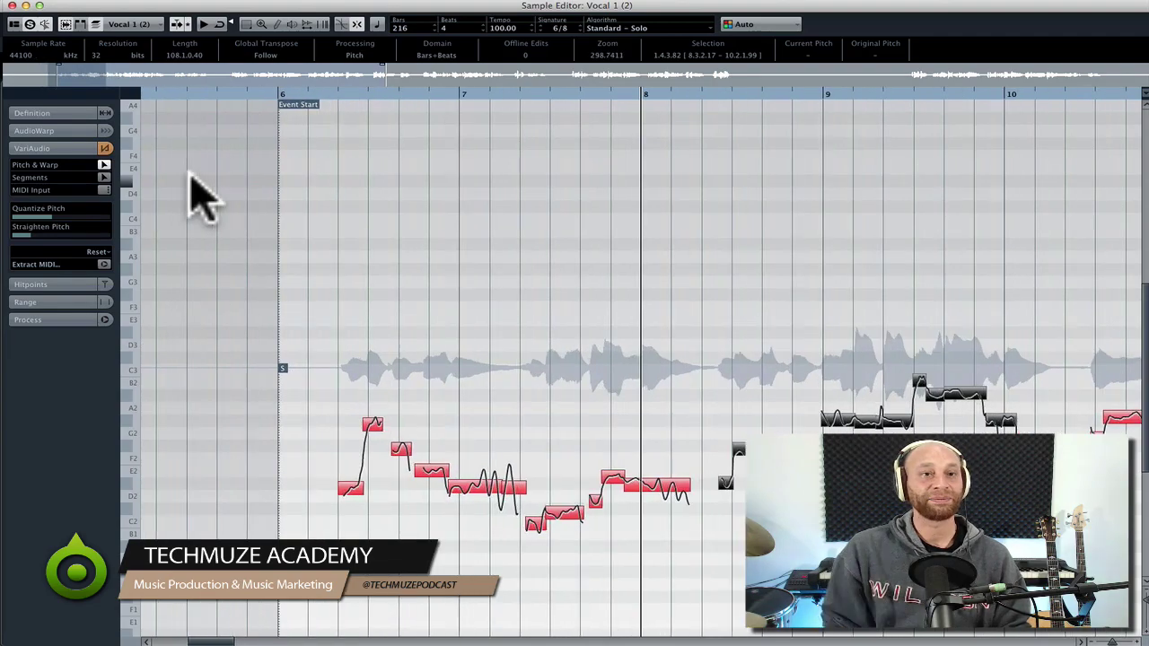
pyautogui.click(302, 232)
pyautogui.click(360, 276)
pyautogui.click(365, 313)
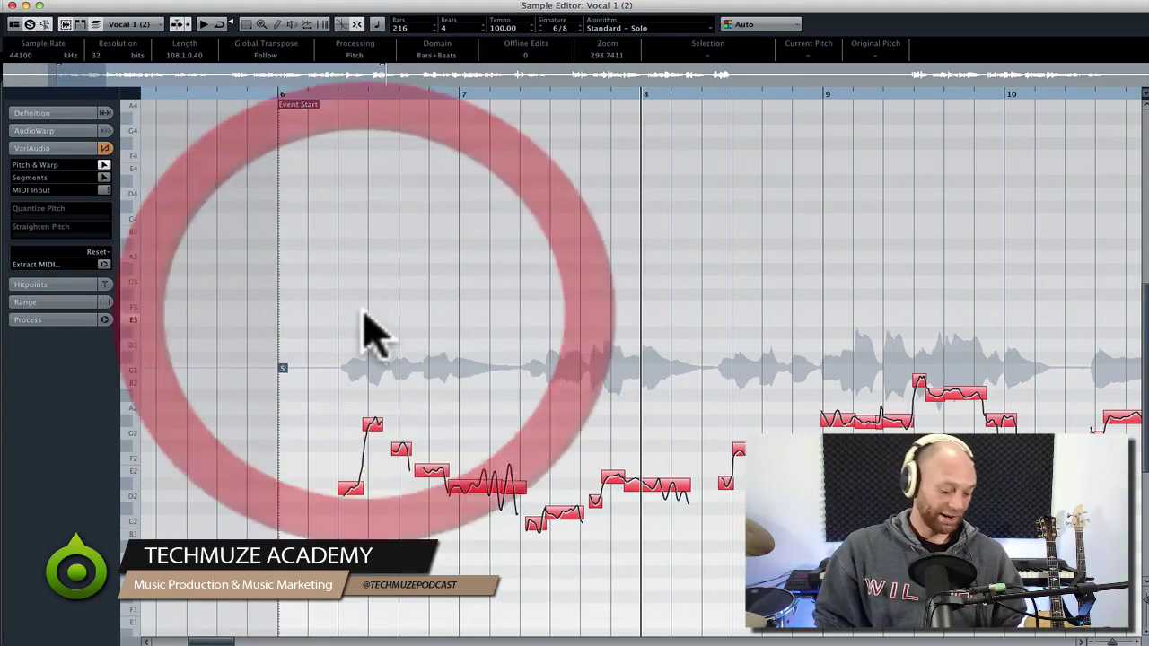
pyautogui.press('super+a')
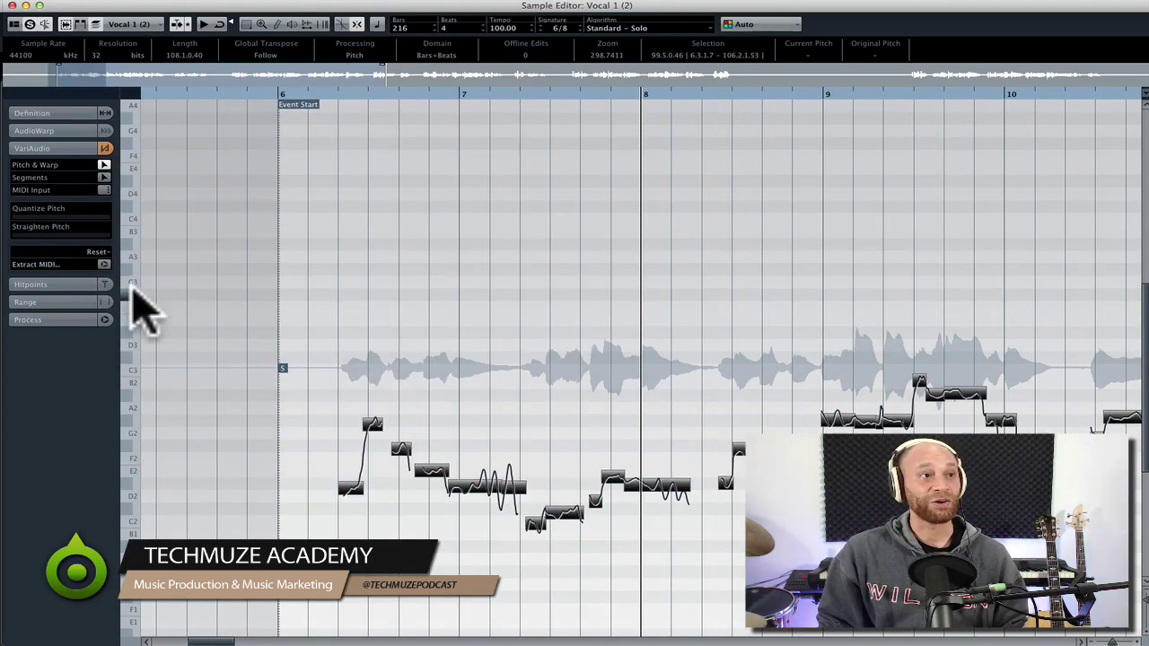
pyautogui.moveTo(30, 218); pyautogui.dragTo(143, 220)
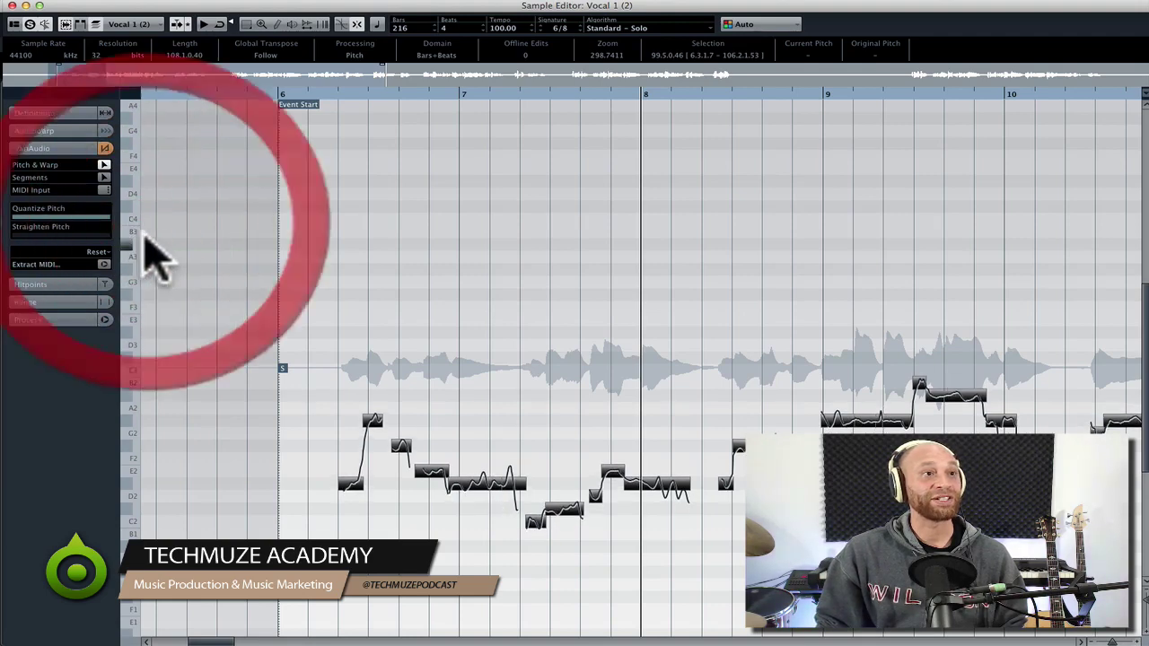
# Step: Extract MIDI to a new MIDI track using Notes and Static Pitchbend Data and Dynamic Velocity, and return to the project
pyautogui.click(104, 264)
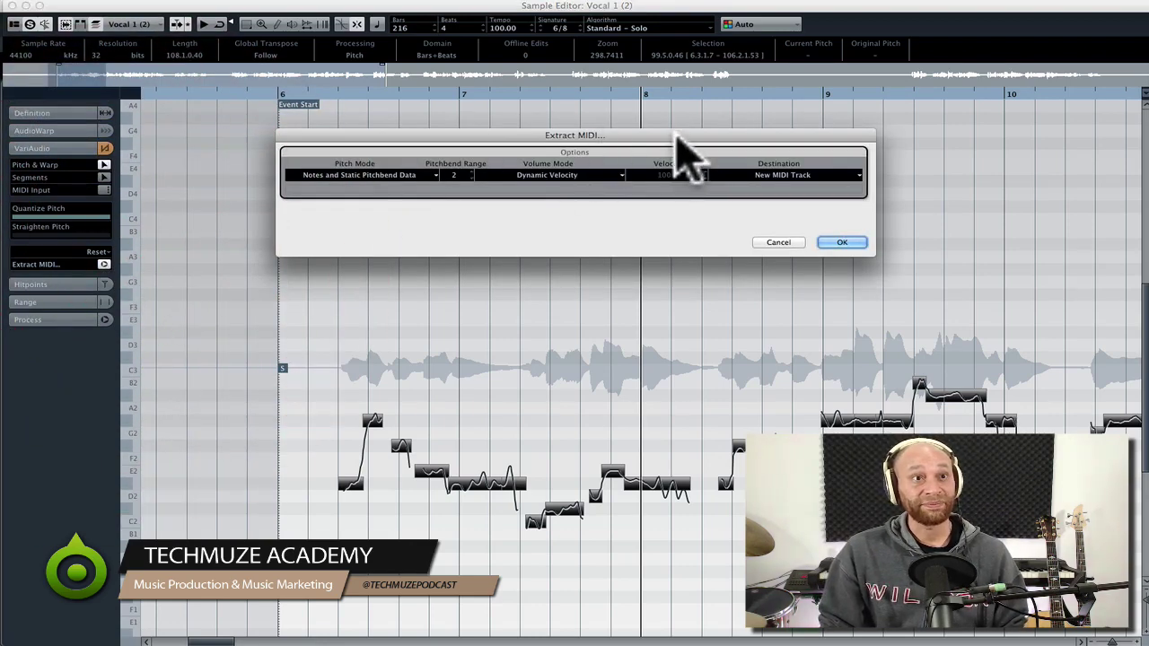
pyautogui.moveTo(676, 135); pyautogui.dragTo(651, 137)
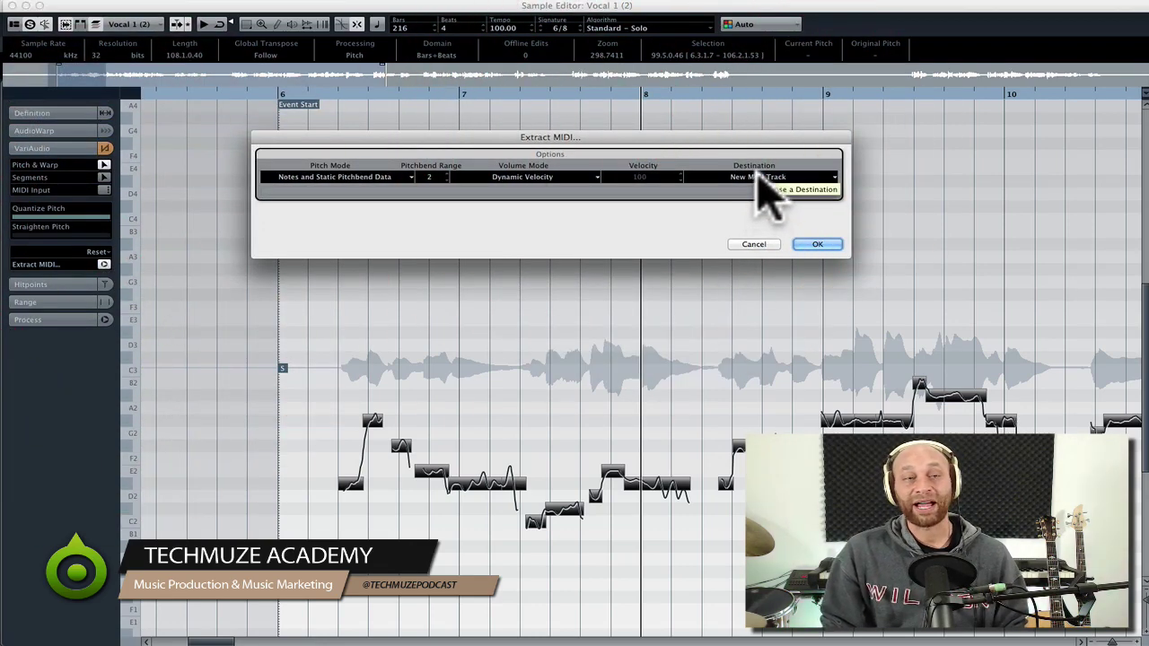
pyautogui.click(815, 244)
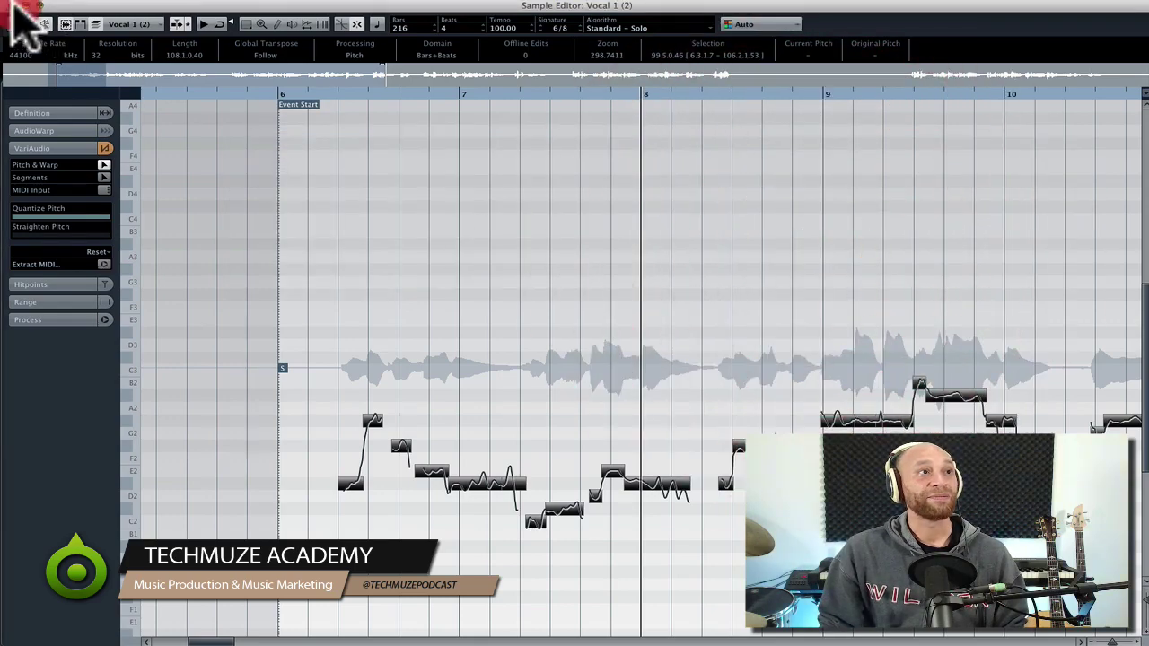
pyautogui.click(12, 5)
pyautogui.click(388, 488)
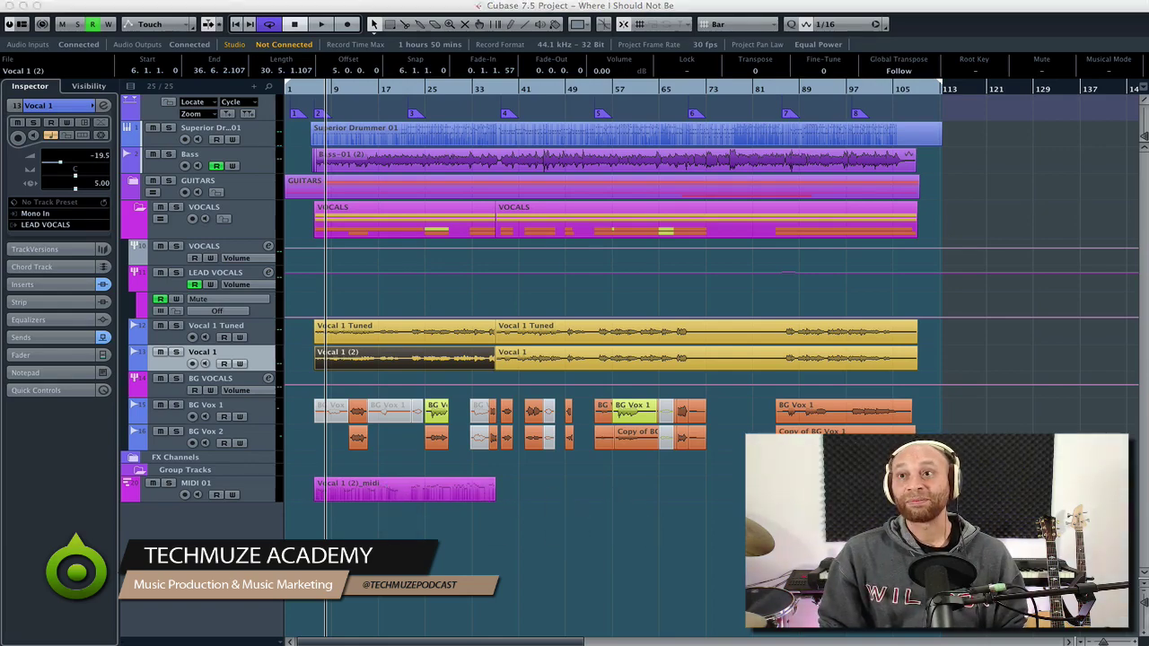
# Step: Load the Prologue synth as a rack instrument without creating a MIDI track for it, and close its editor
pyautogui.moveTo(1148, 157); pyautogui.dragTo(567, 194)
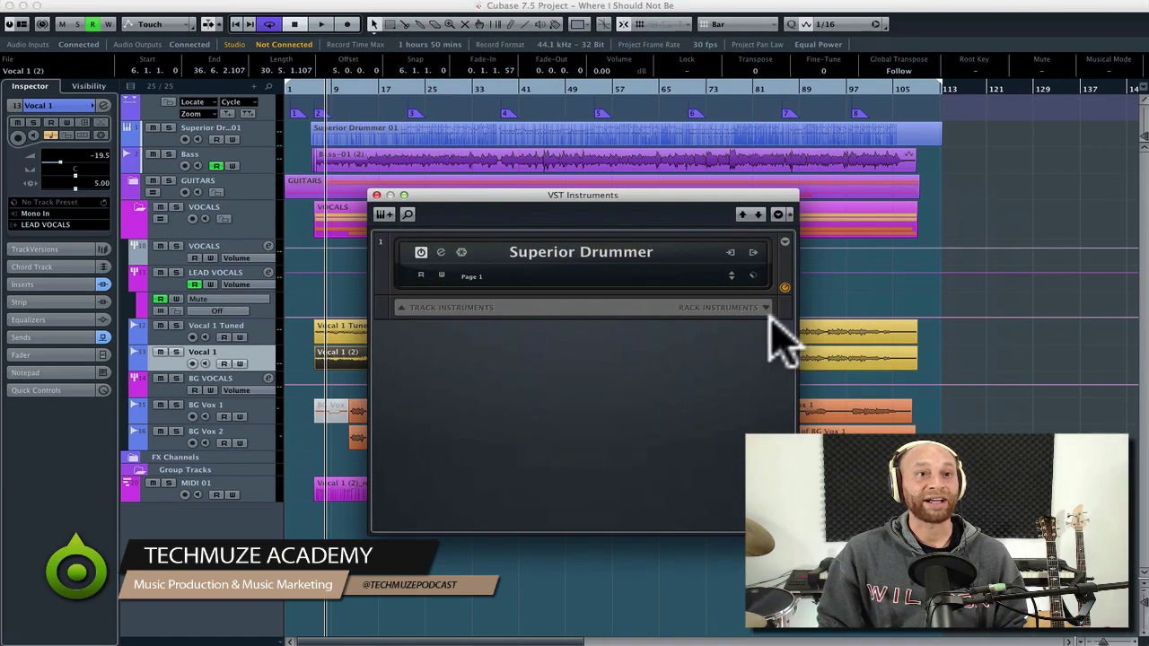
pyautogui.click(723, 304)
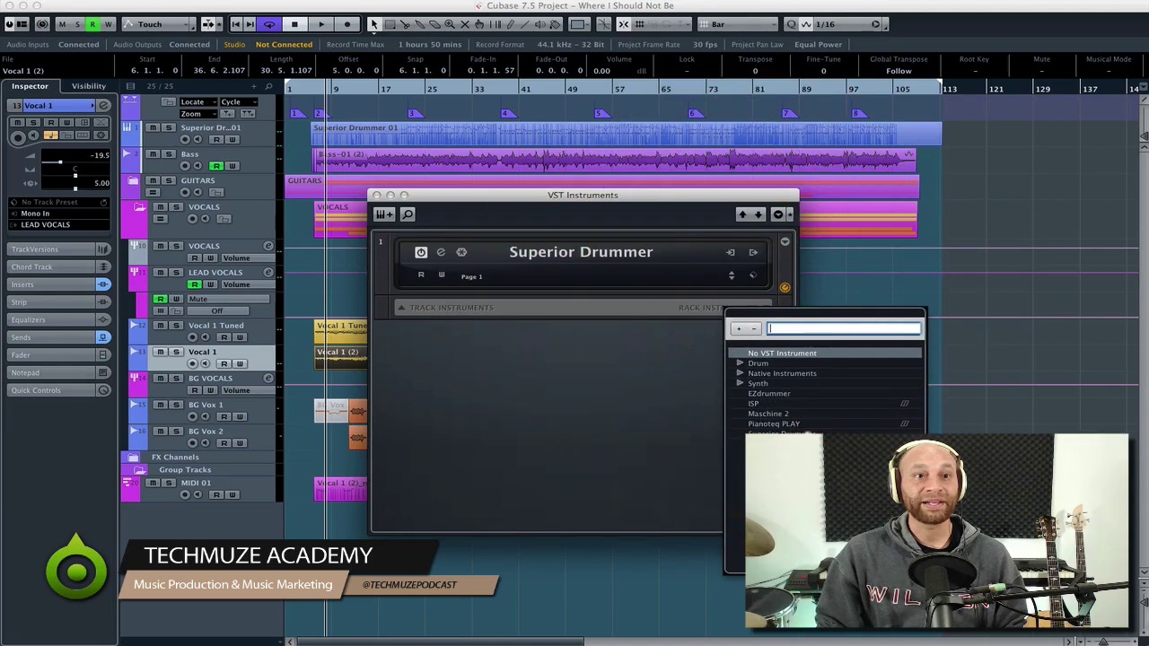
pyautogui.click(740, 383)
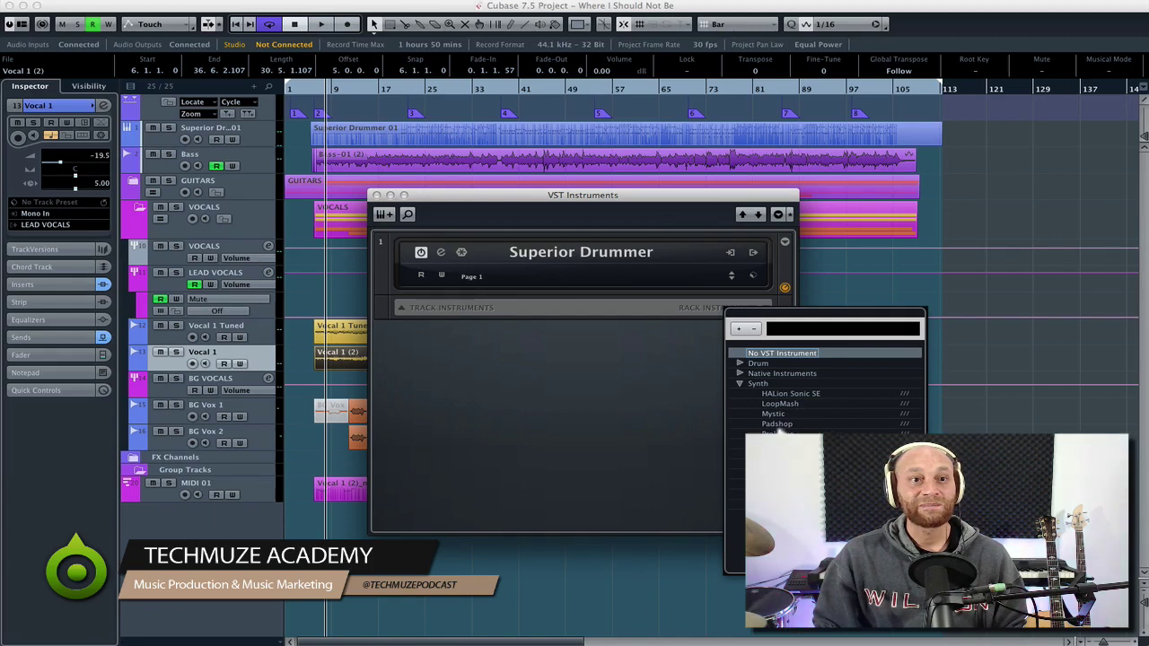
pyautogui.click(777, 433)
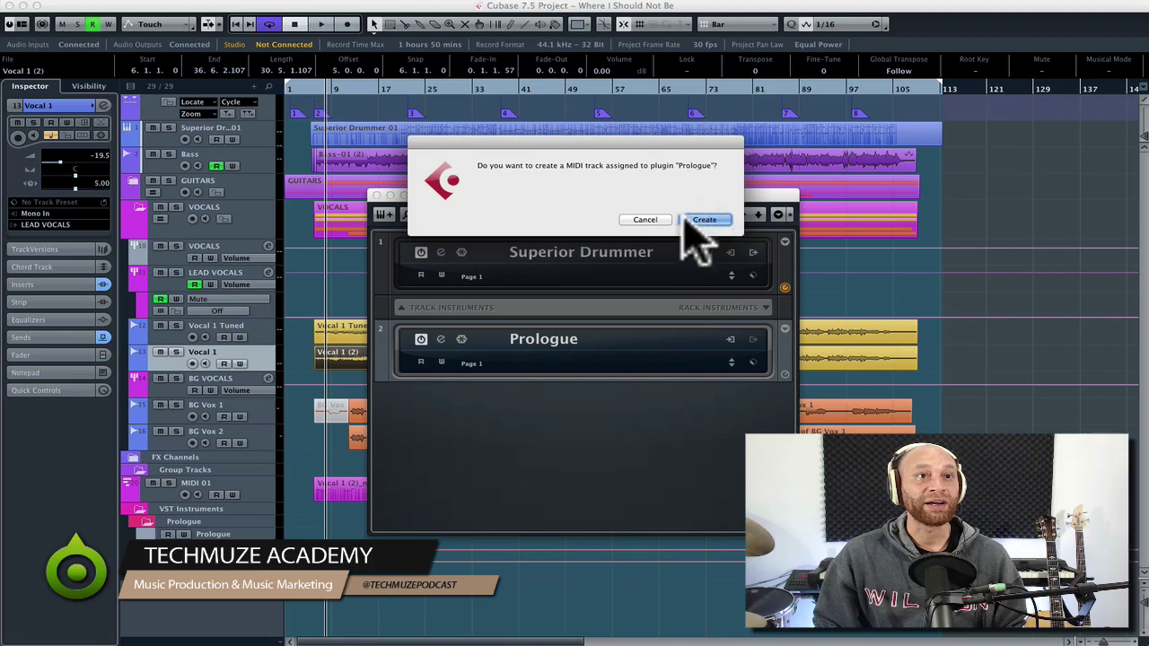
pyautogui.click(648, 220)
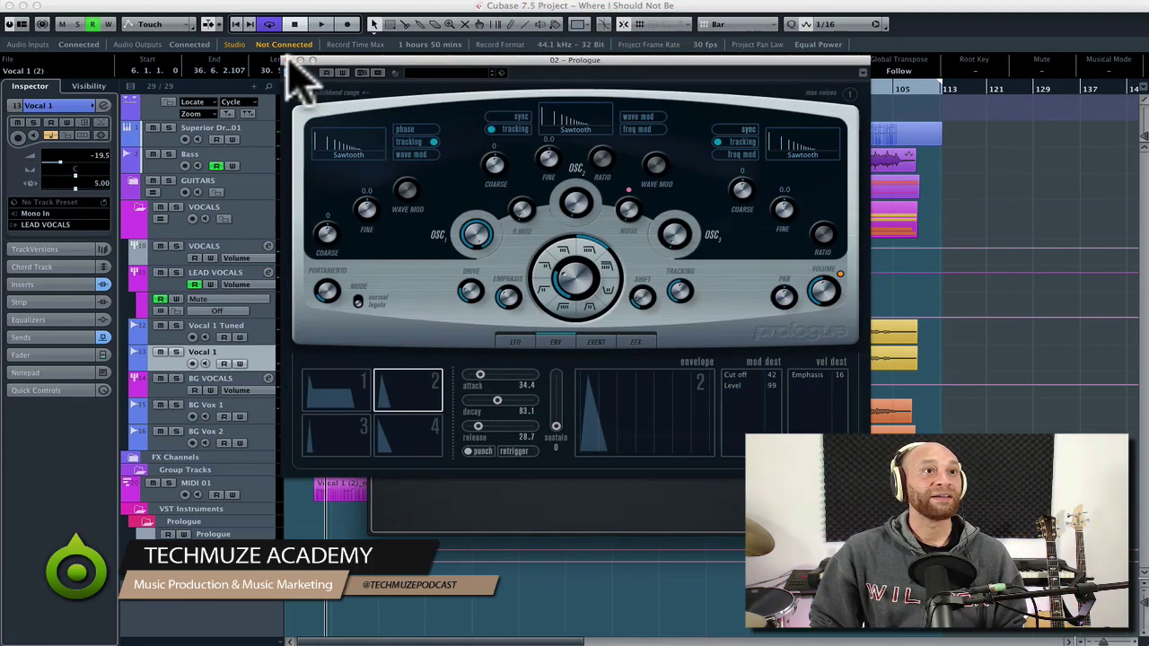
pyautogui.click(300, 61)
pyautogui.moveTo(500, 210); pyautogui.dragTo(651, 211)
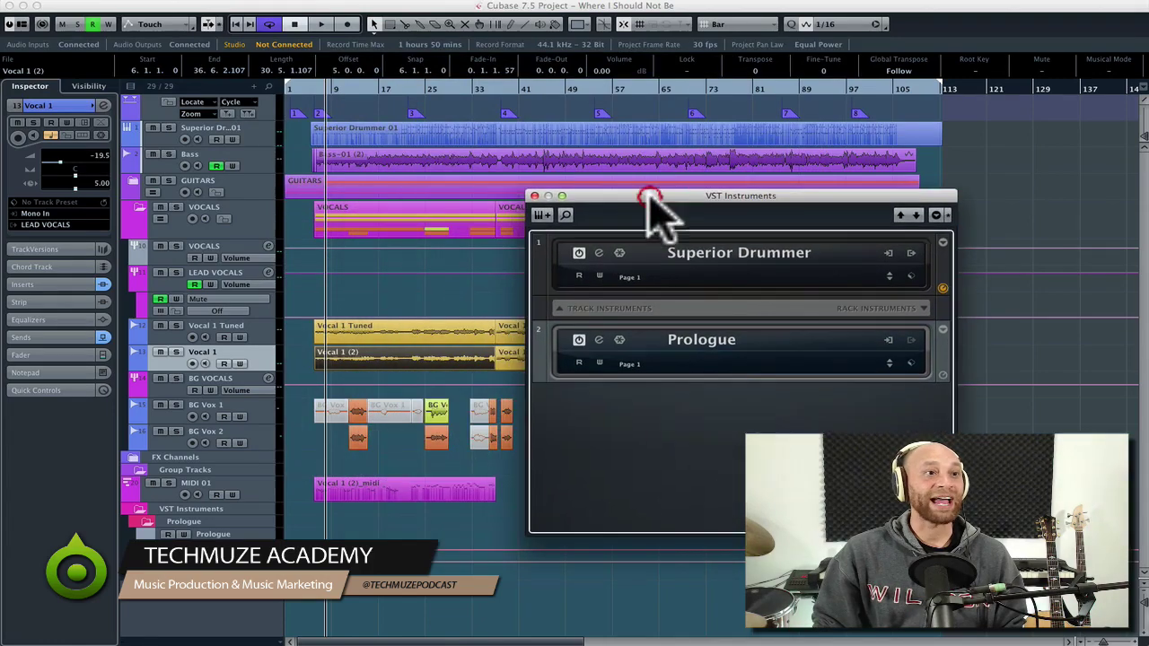
# Step: Route the output of the MIDI 01 track to 02. Prologue - Midi In
pyautogui.click(256, 490)
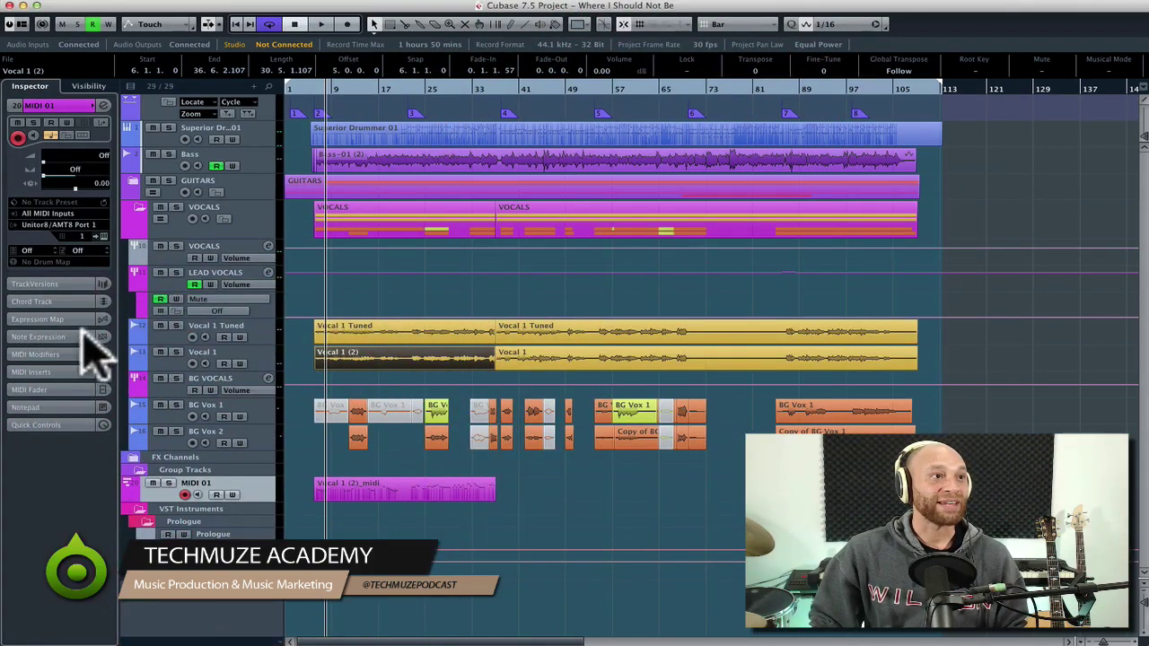
pyautogui.click(54, 225)
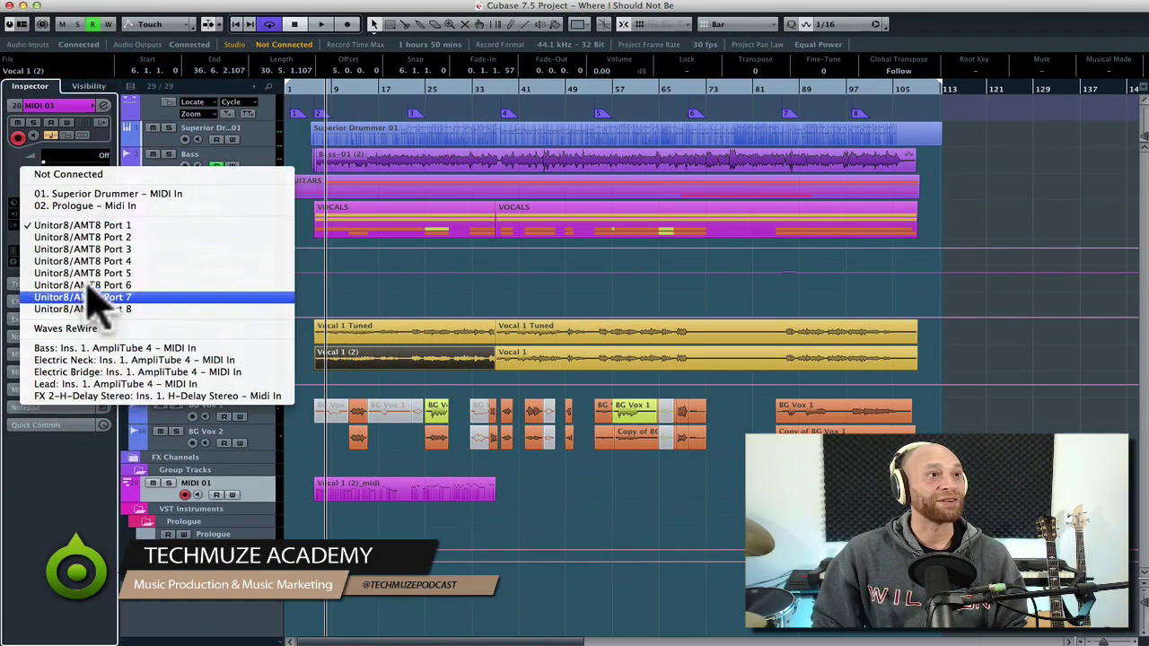
pyautogui.click(81, 205)
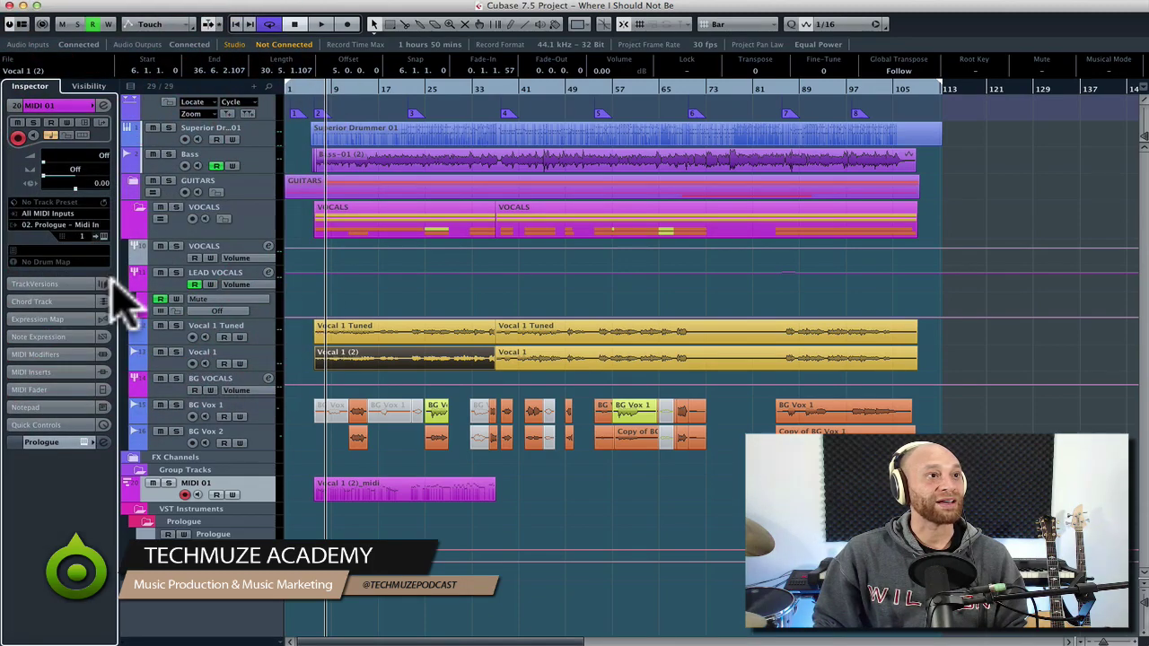
# Step: Solo the MIDI 01 track and play the extracted vocal melody
pyautogui.click(168, 484)
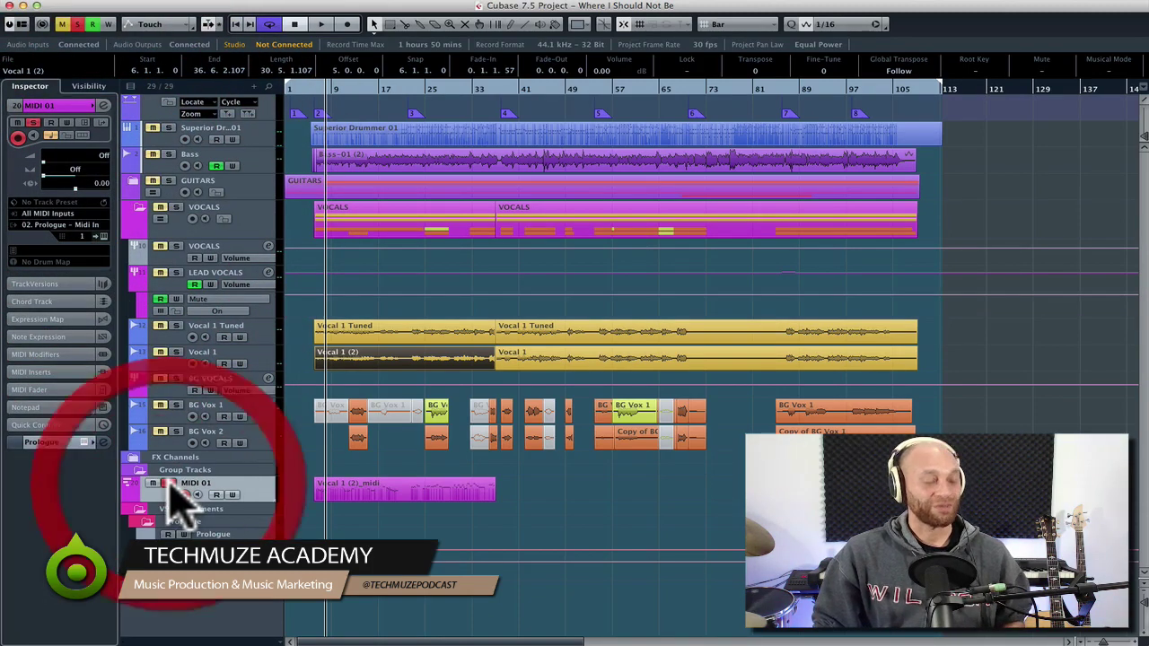
pyautogui.press('space')
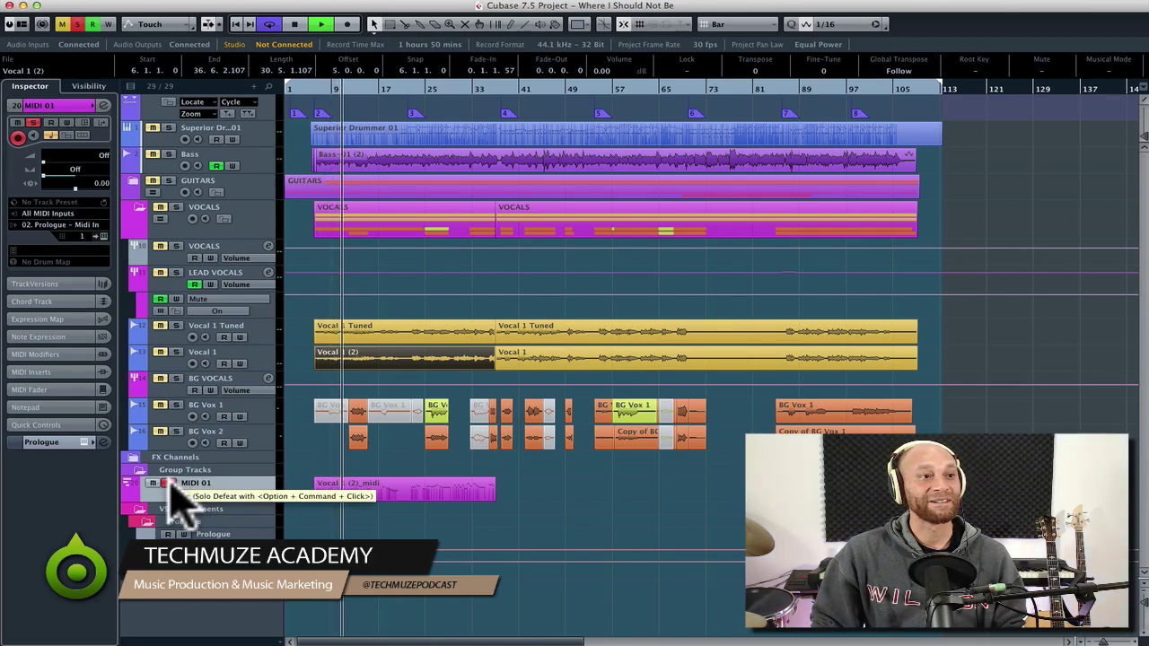
pyautogui.click(168, 484)
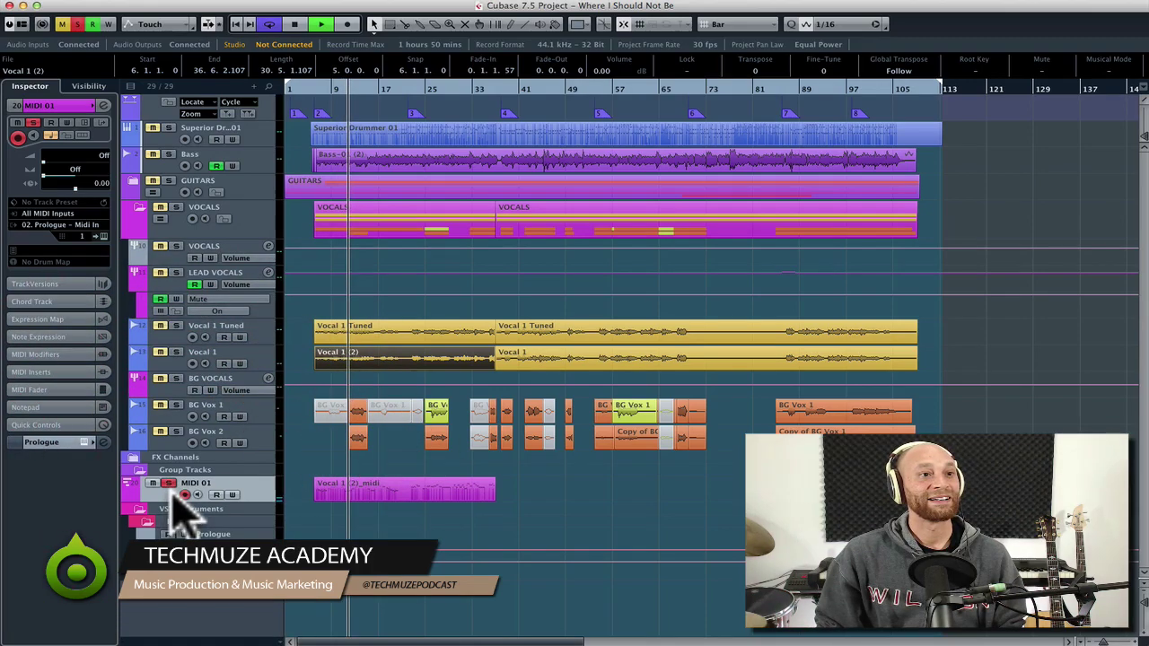
# Step: Reopen Prologue's editor, audition the presets Alien Machines and Analog Orkestra, and load Analog Voice
pyautogui.click(102, 236)
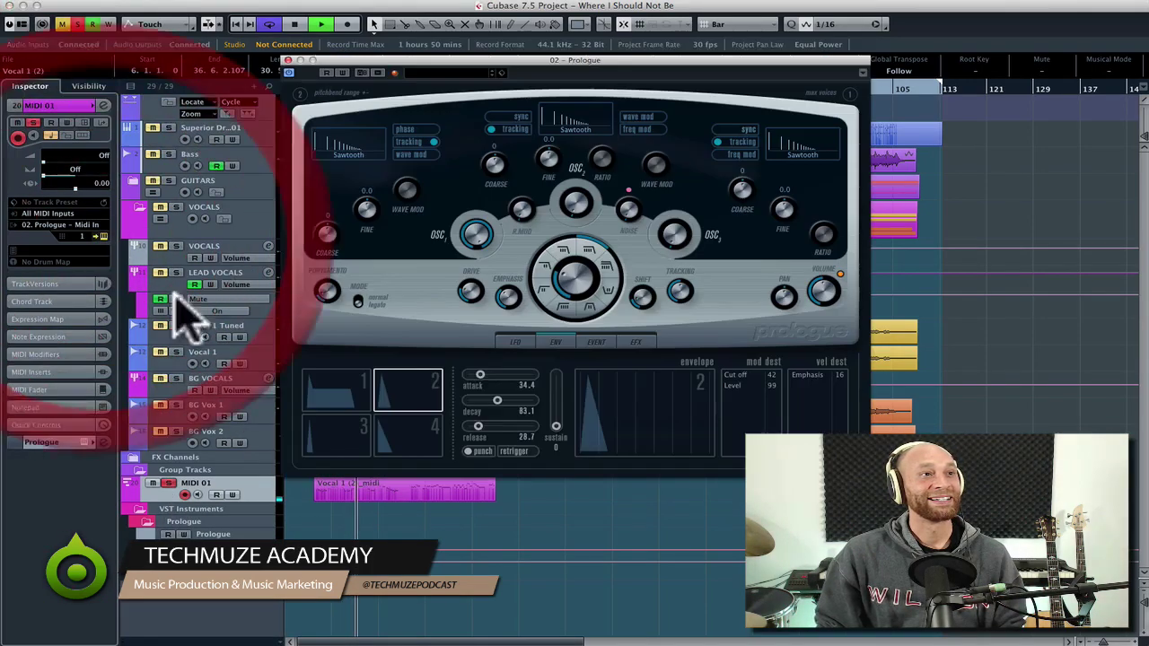
pyautogui.click(436, 74)
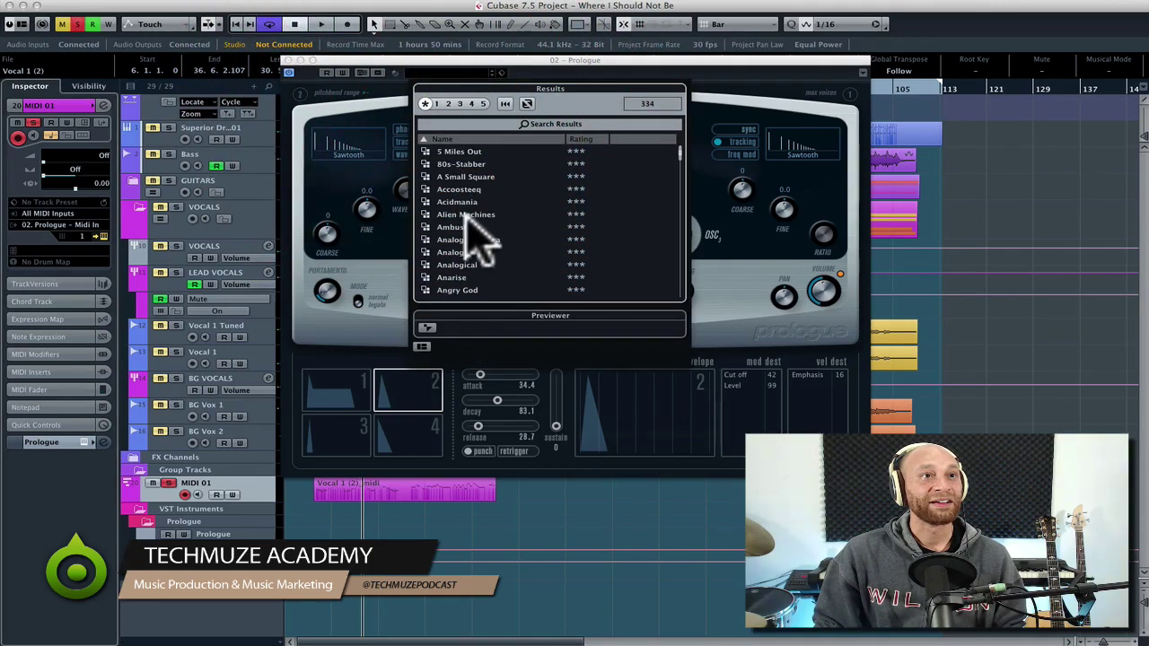
pyautogui.click(469, 216)
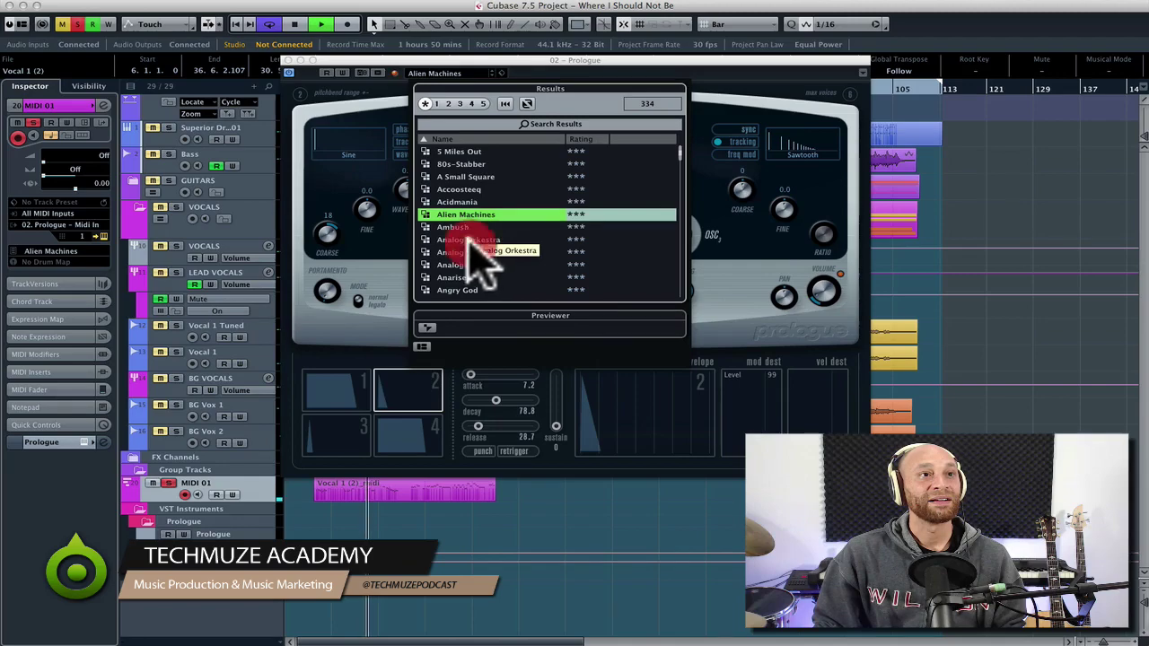
pyautogui.click(472, 240)
pyautogui.click(478, 252)
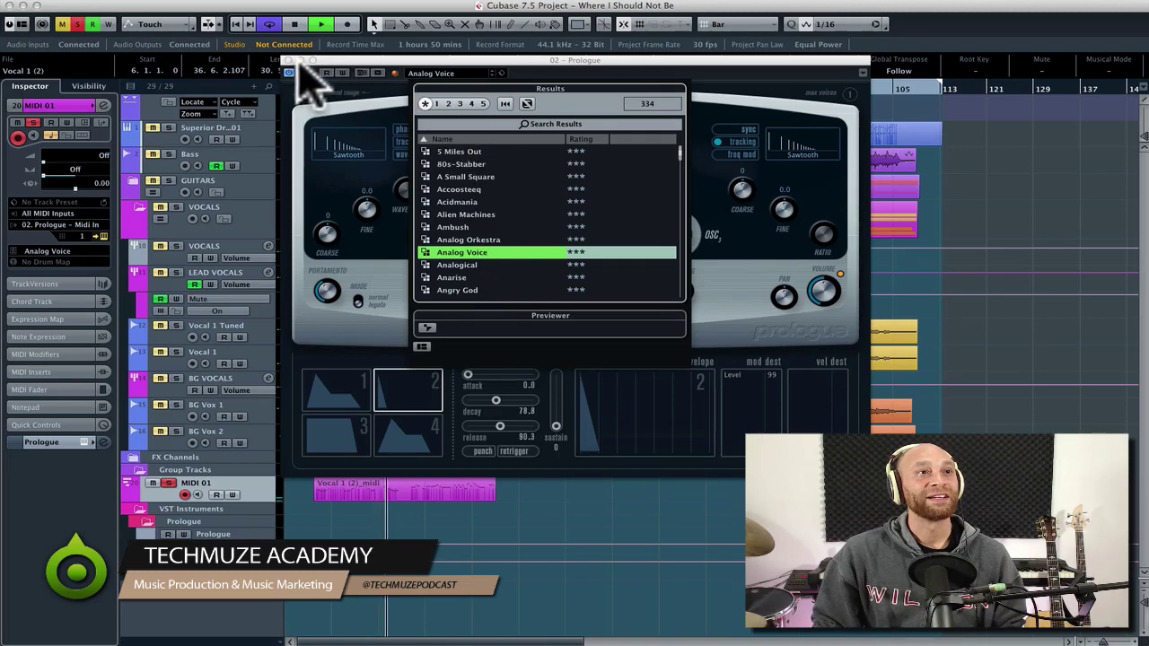
# Step: Close Prologue's editor, solo Vocal 1 alongside the MIDI 01 track and play the two together
pyautogui.click(290, 61)
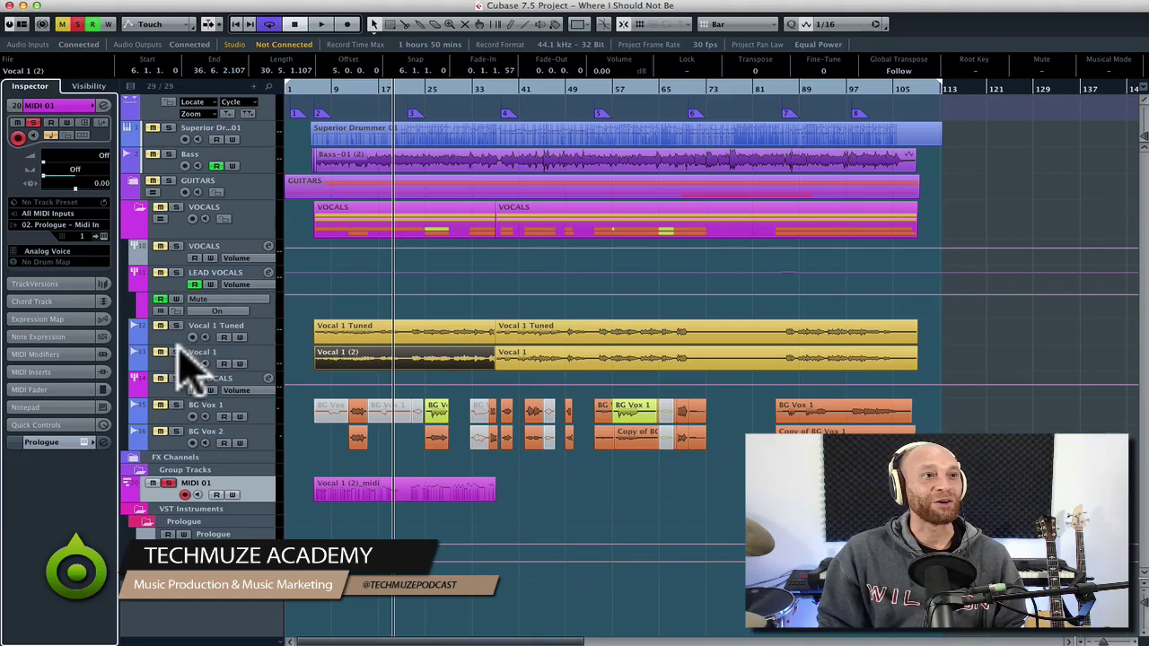
pyautogui.click(177, 351)
pyautogui.press('space')
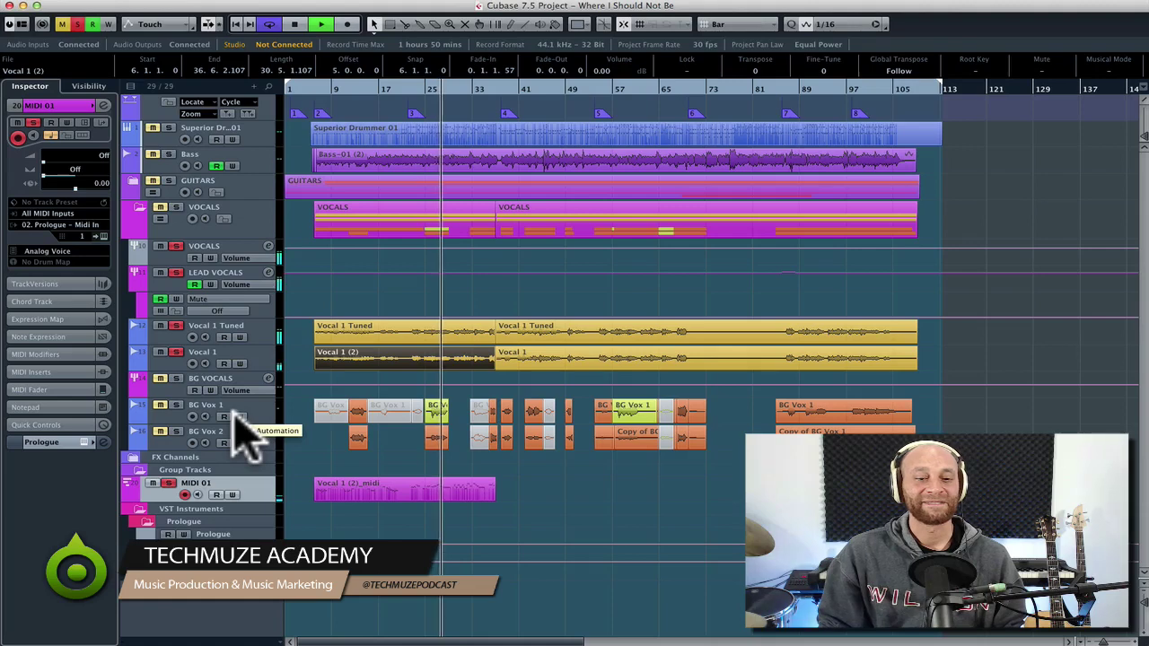
pyautogui.press('space')
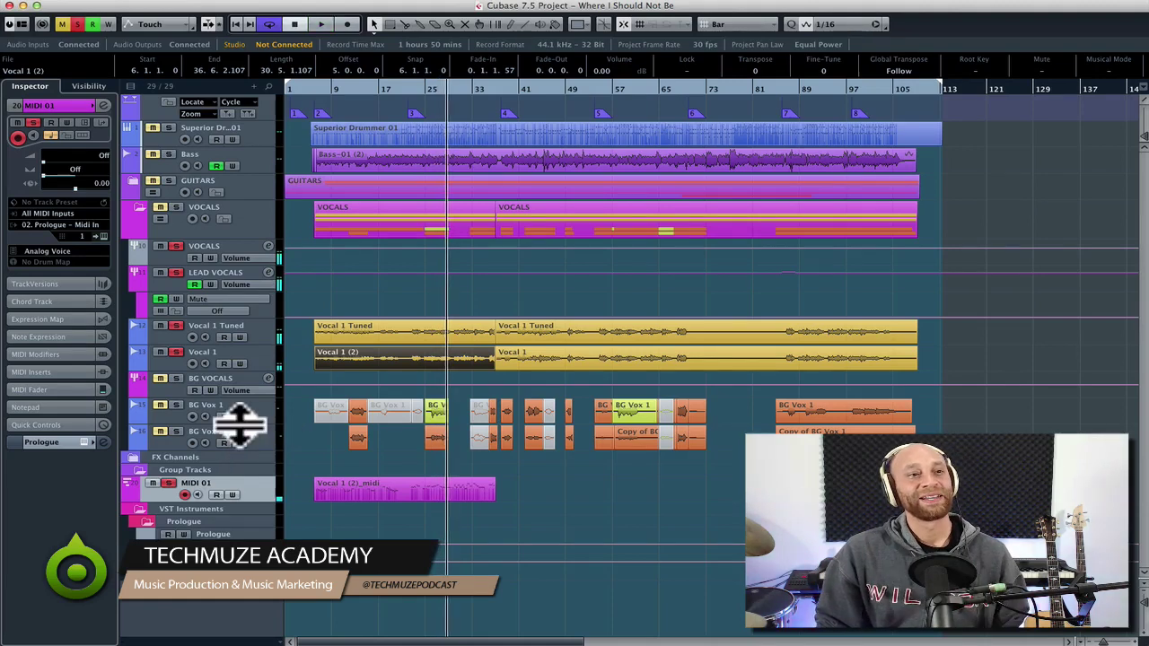
# Step: Silence the MIDI 01 track and switch the solo from Vocal 1 to Vocal 1 Tuned
pyautogui.click(148, 483)
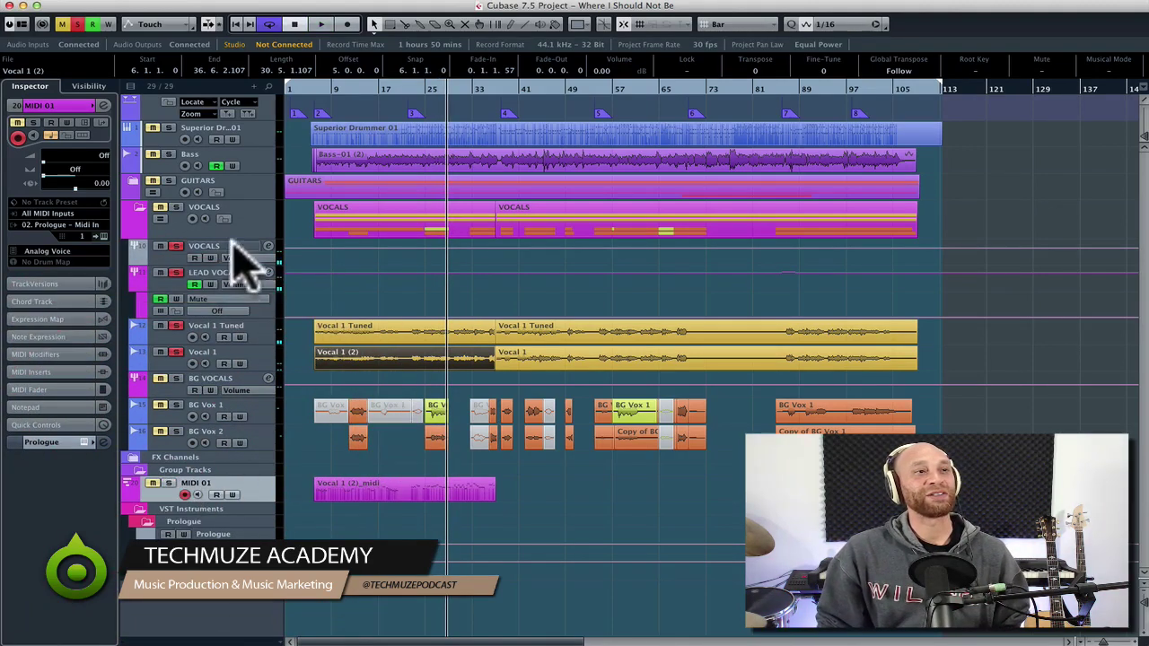
pyautogui.click(177, 326)
pyautogui.click(176, 353)
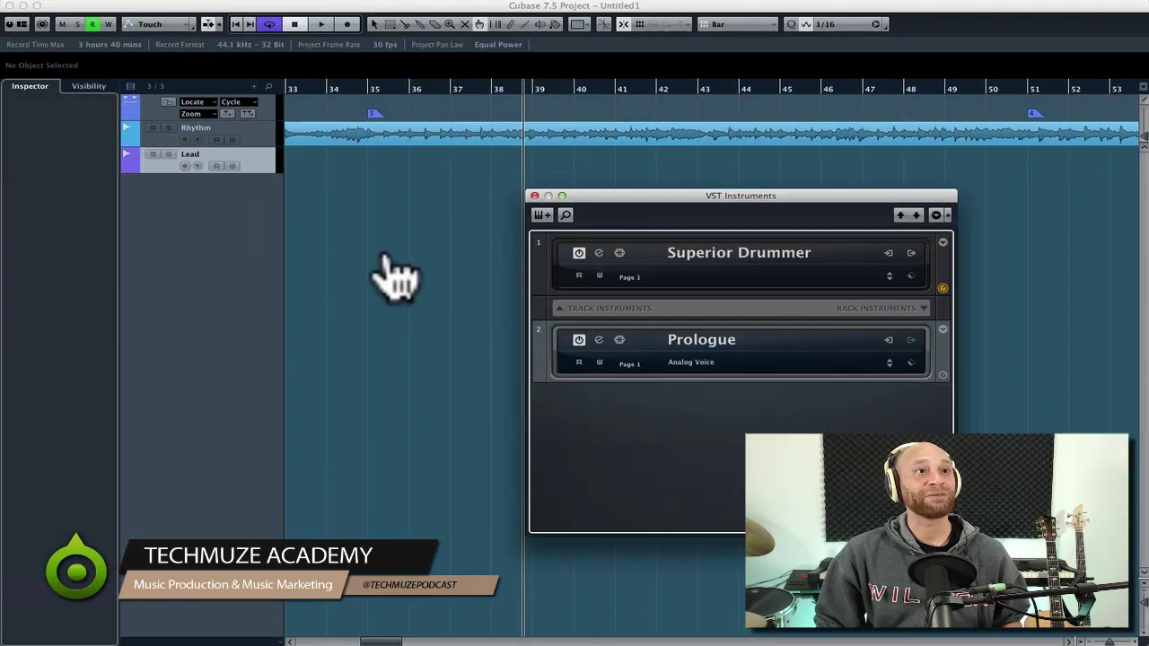
# Step: Put away the VST Instruments window in the Untitled1 project and place the playback cursor at bar 35, the start of the cycle range
pyautogui.click(387, 259)
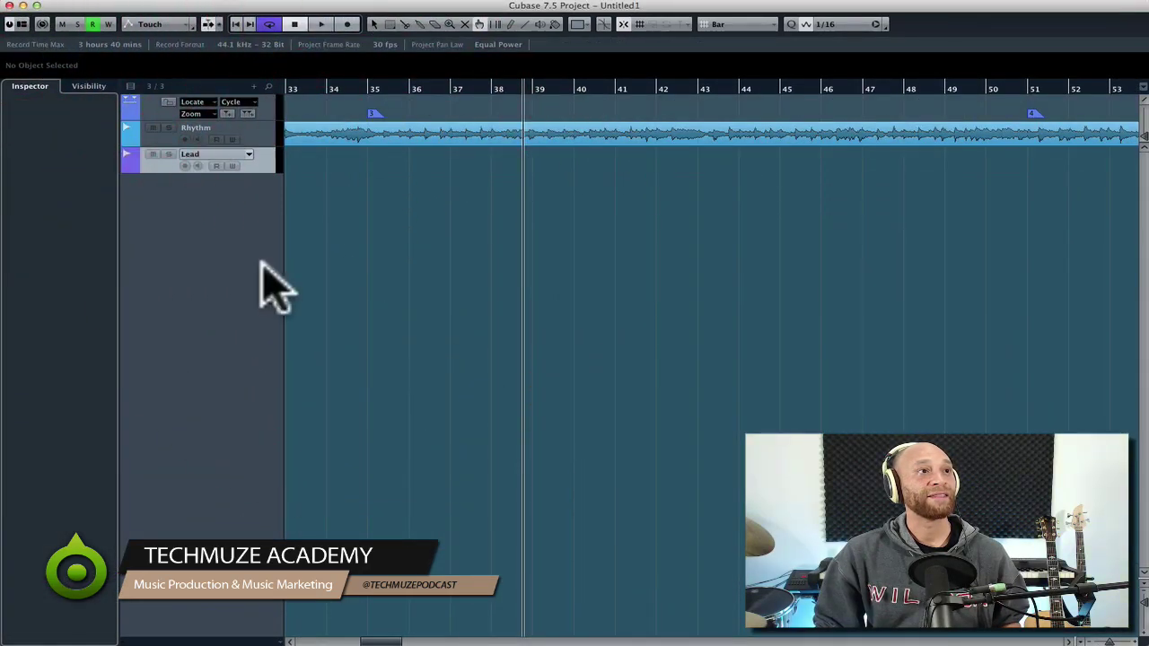
pyautogui.press('F3')
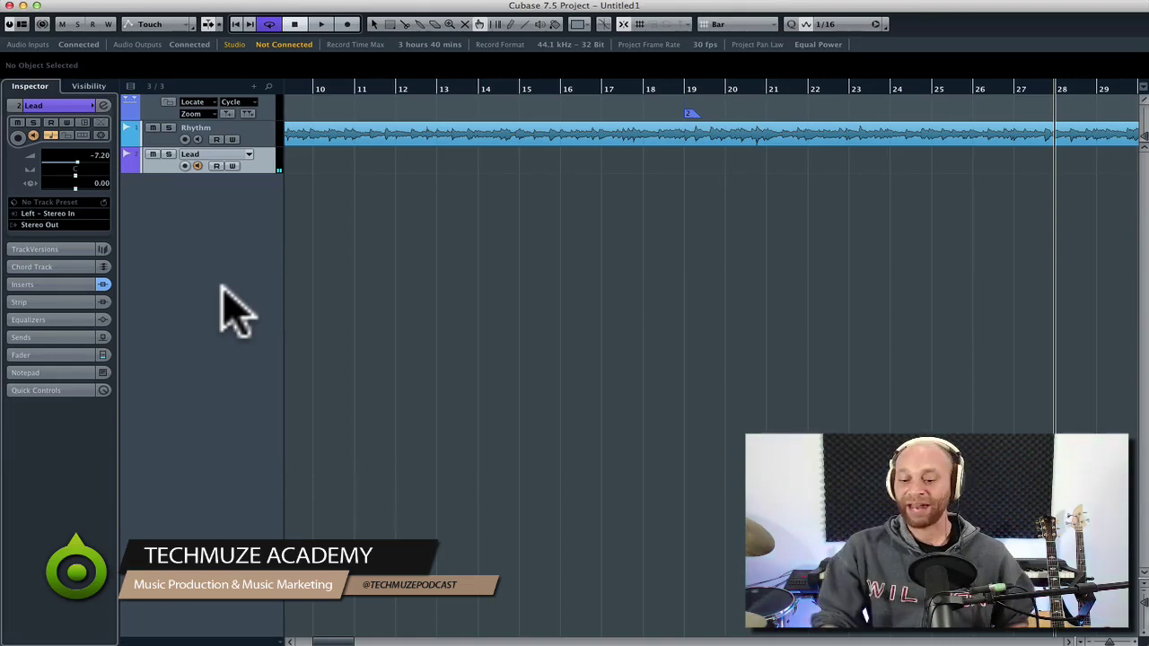
pyautogui.press('g')
pyautogui.press('g')
pyautogui.press('g')
pyautogui.press('g')
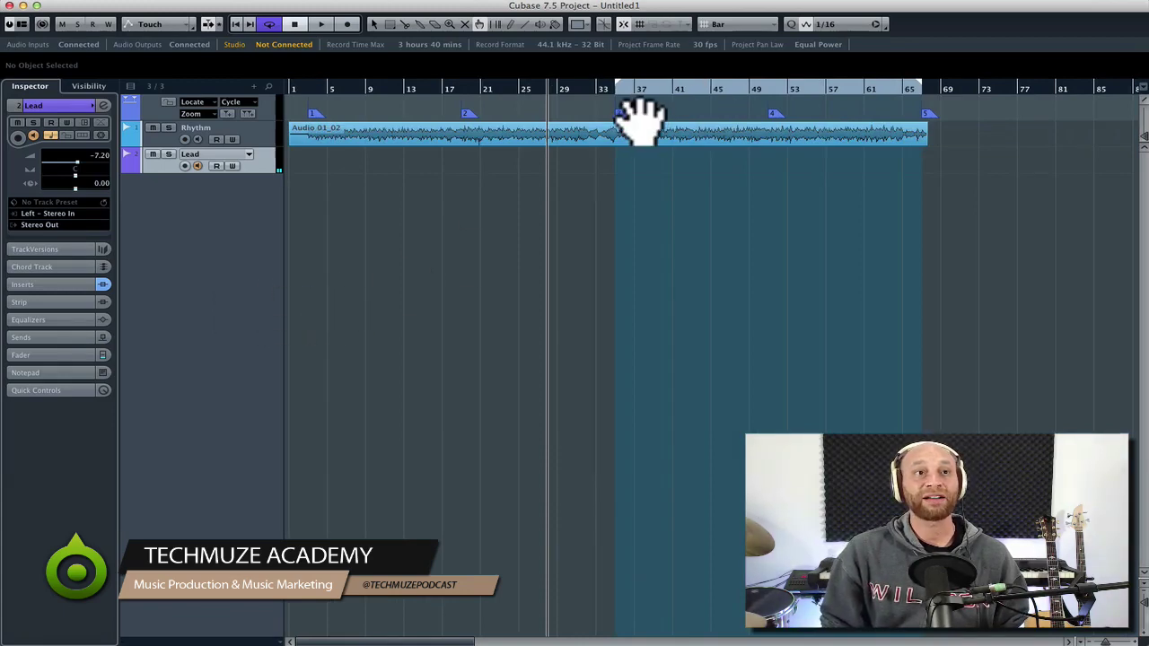
pyautogui.click(615, 90)
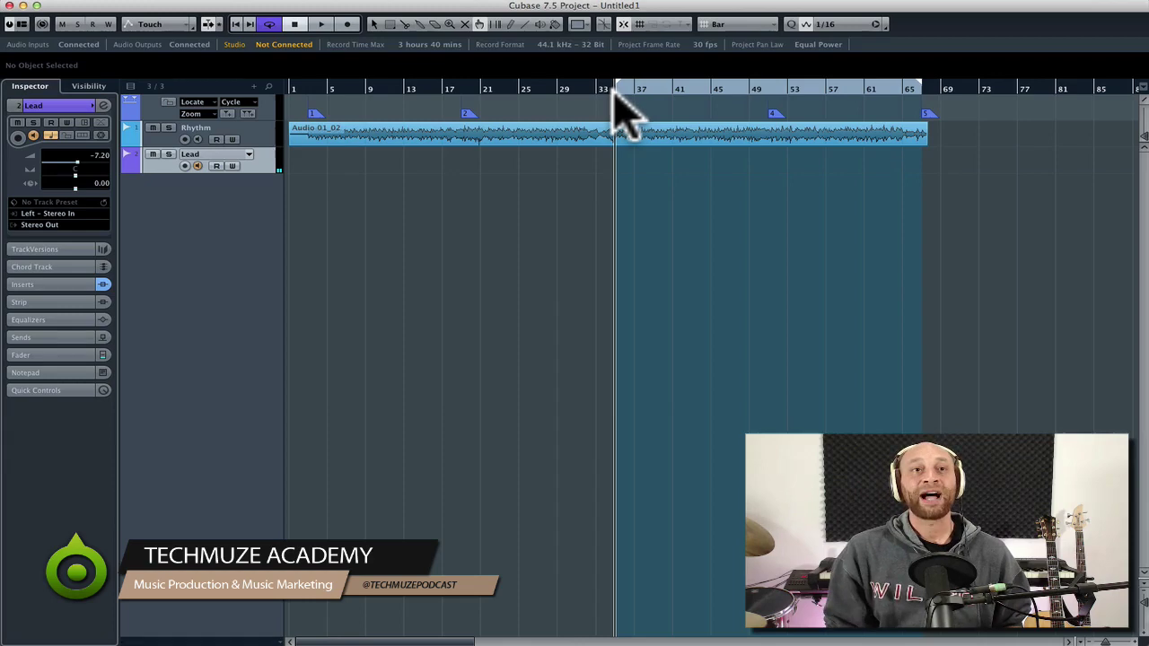
# Step: Record-enable the Lead track and cycle-record three guitar takes between bars 35 and 67
pyautogui.press('Insert')
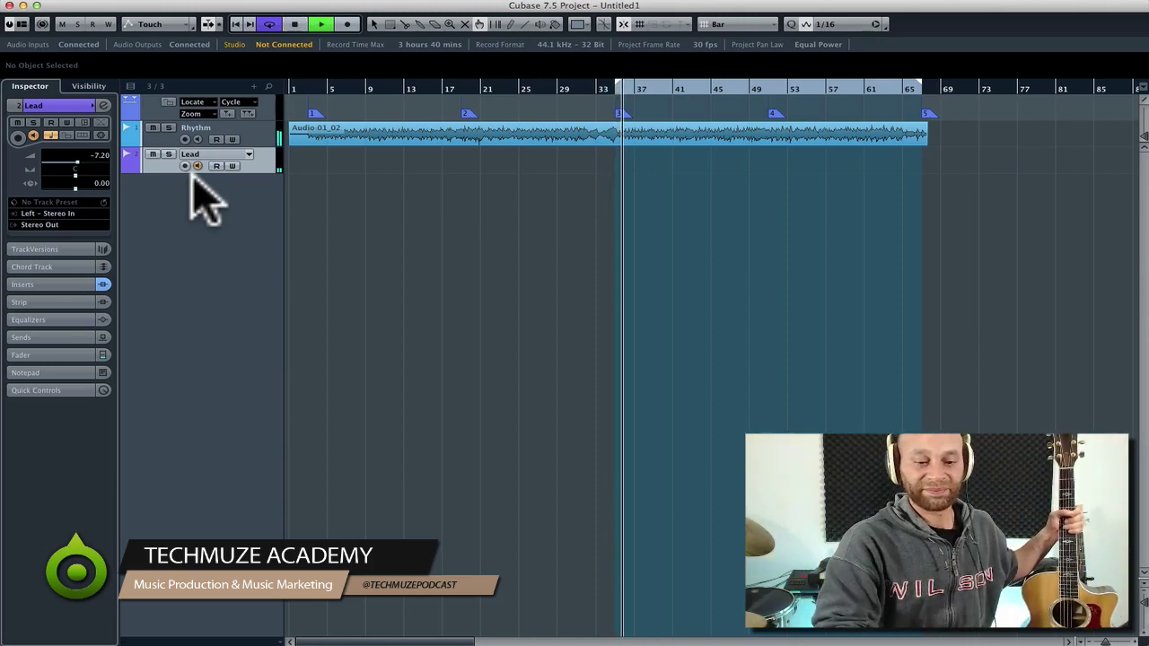
pyautogui.click(185, 166)
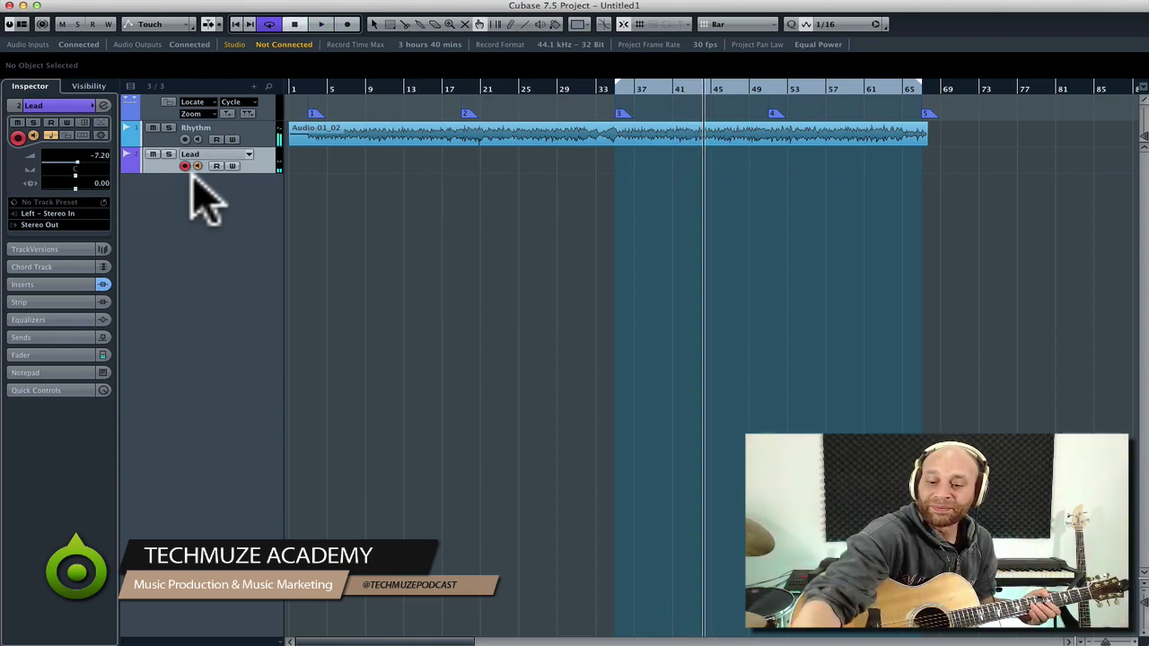
pyautogui.press('space')
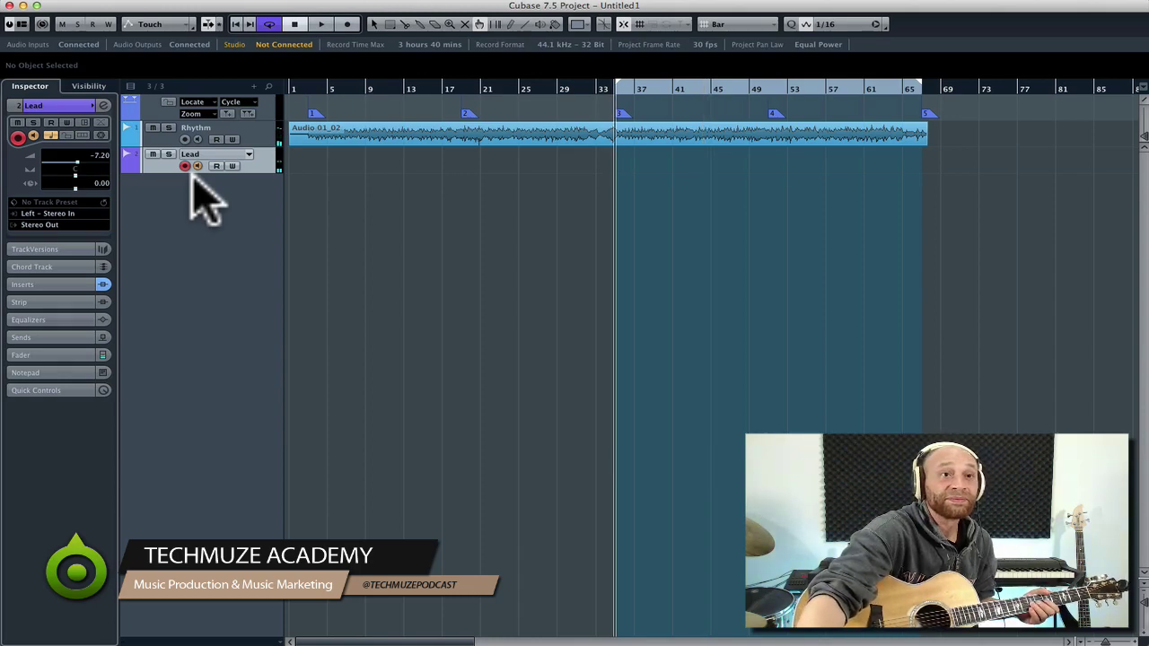
pyautogui.press('KP_Multiply')
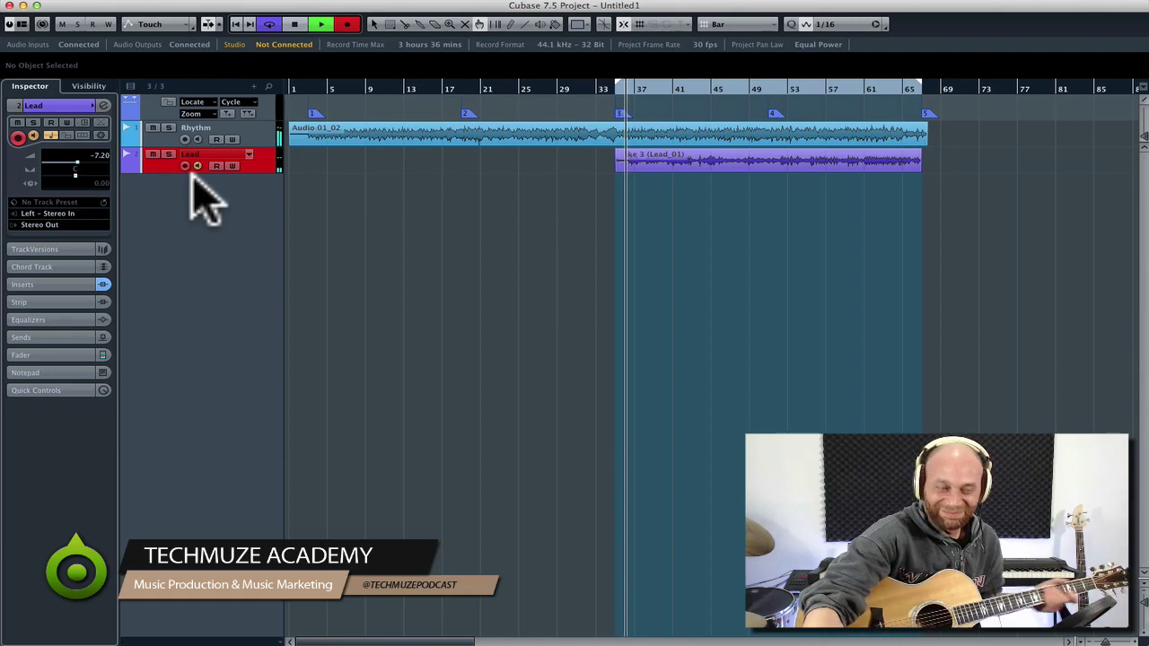
pyautogui.press('space')
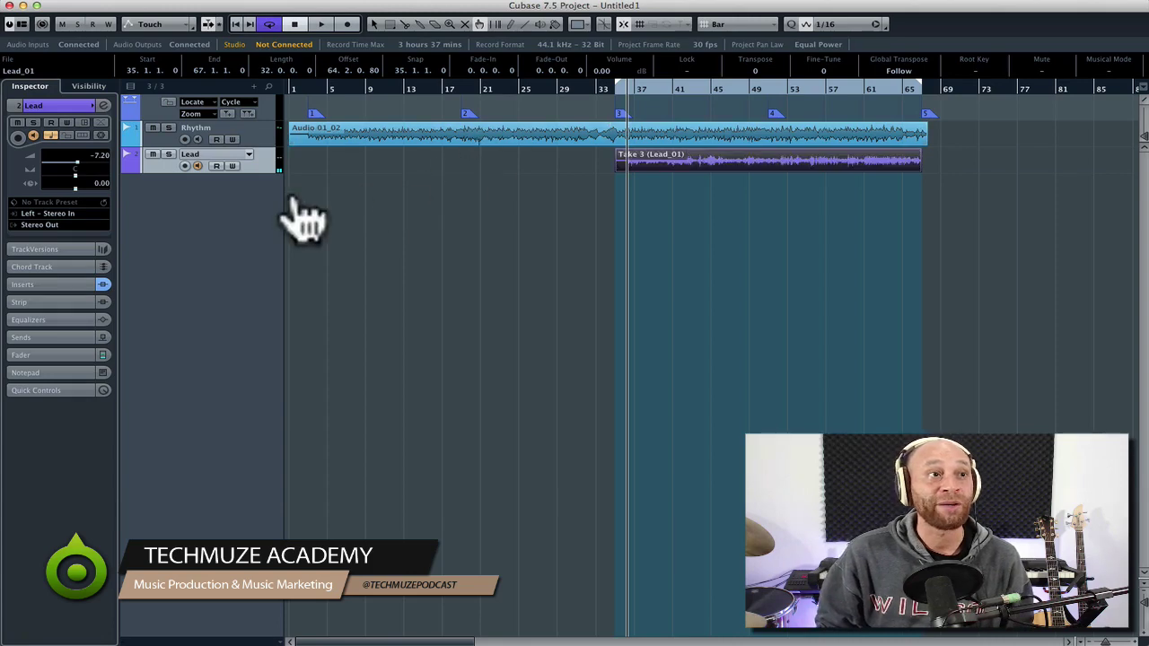
# Step: Enlarge the Lead track's height and show its take lanes
pyautogui.click(691, 164)
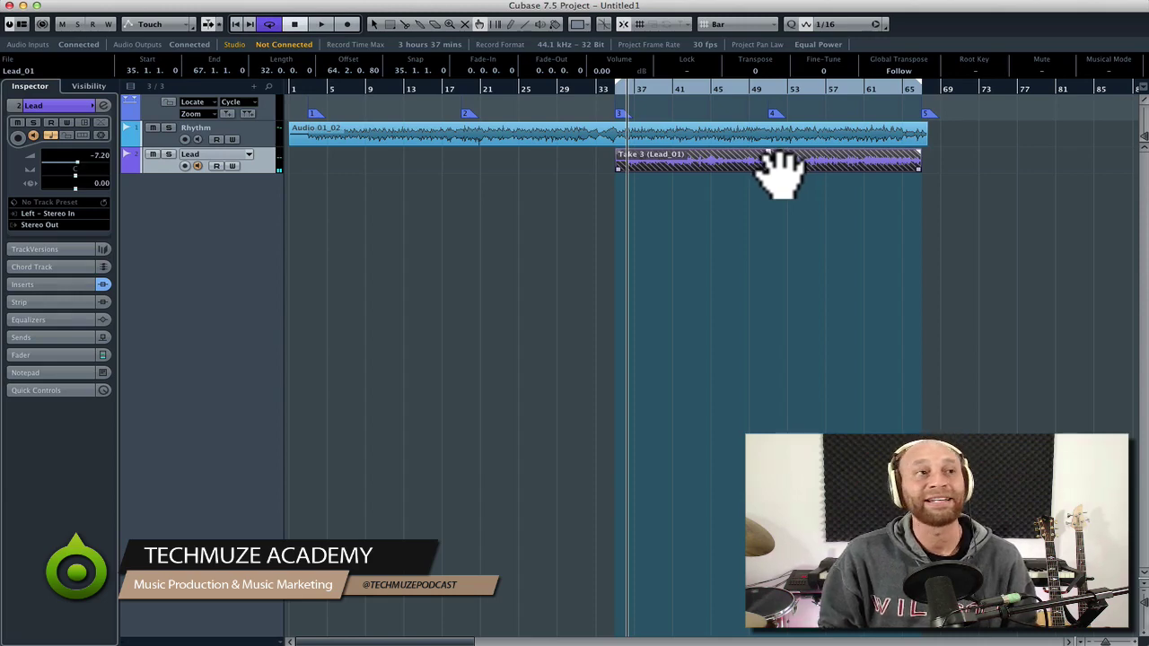
pyautogui.moveTo(246, 175); pyautogui.dragTo(247, 196)
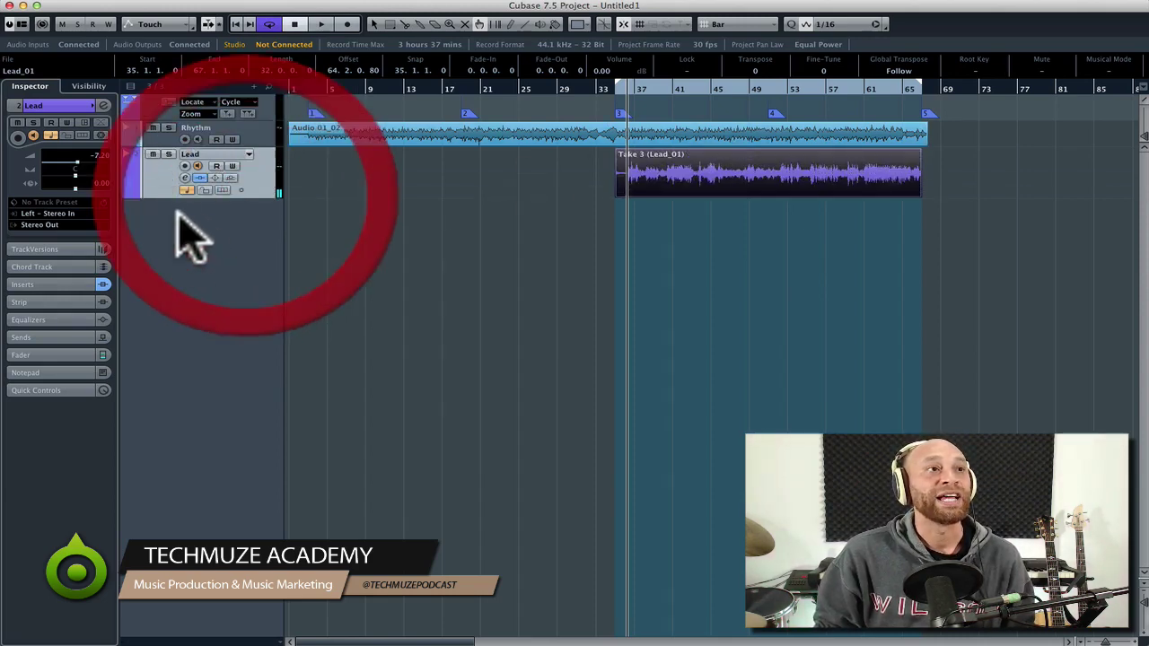
pyautogui.click(224, 190)
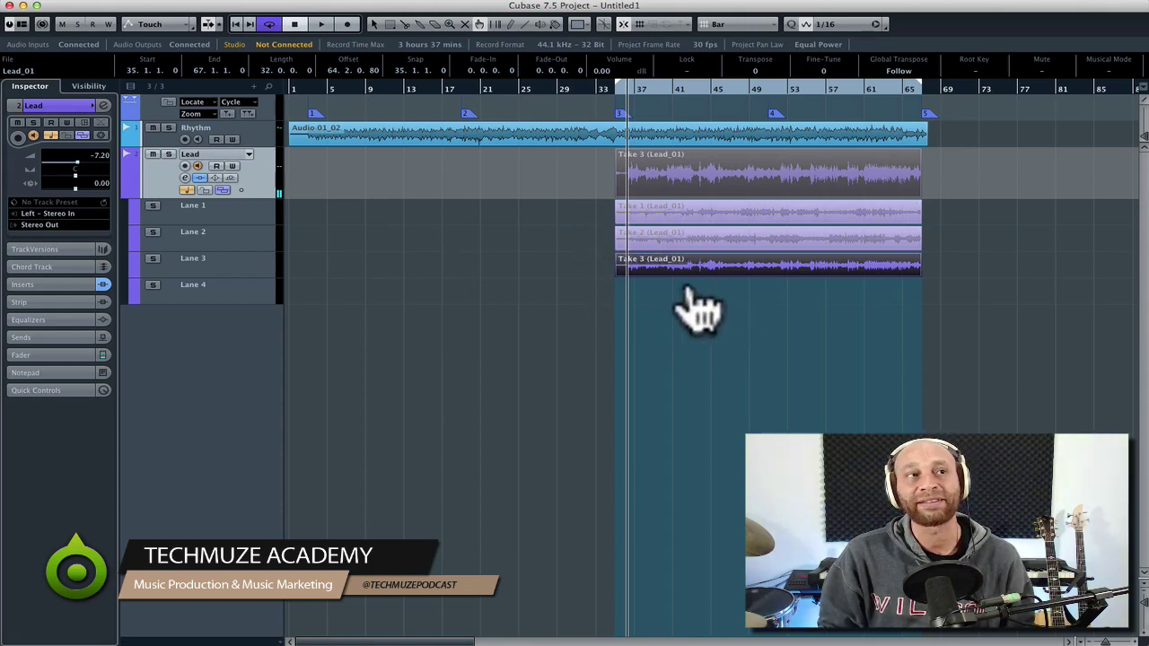
# Step: Play the Lead recording from bar 35, auditioning Take 3, Take 2 and Take 1 with the comp tool
pyautogui.press('space')
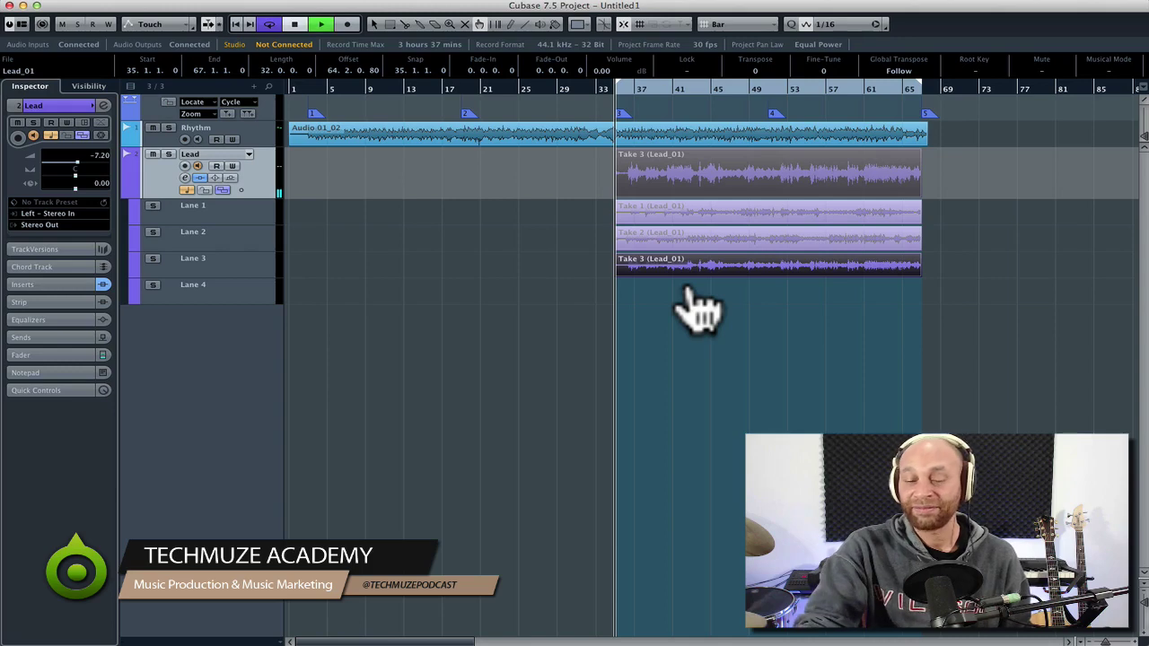
pyautogui.press('space')
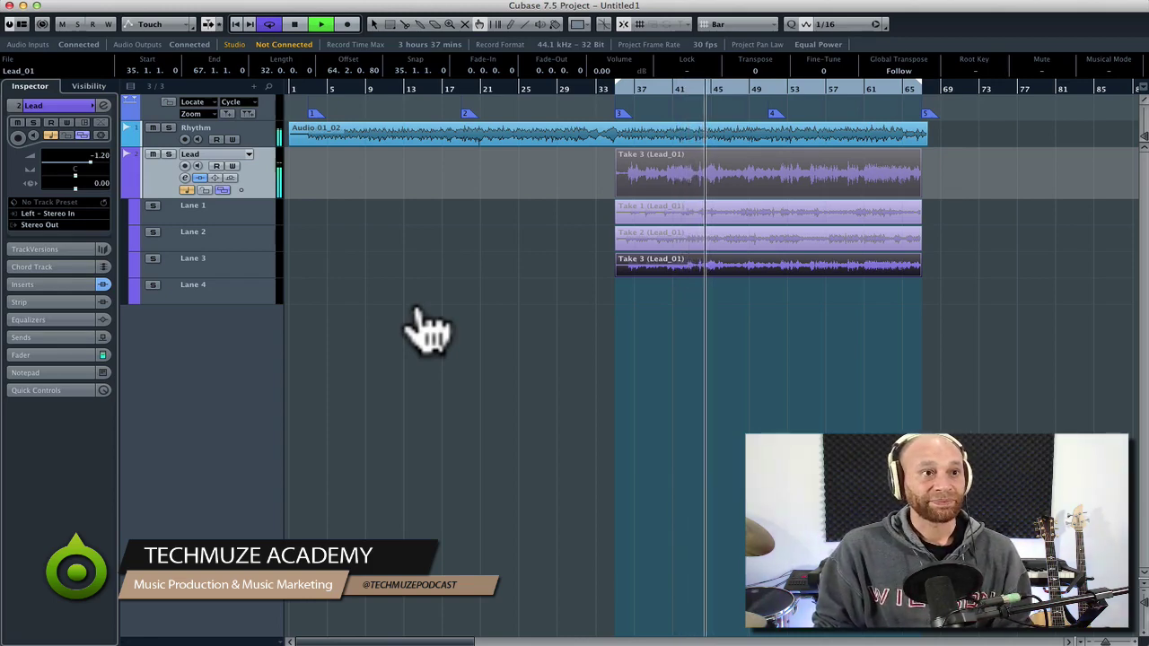
pyautogui.press('space')
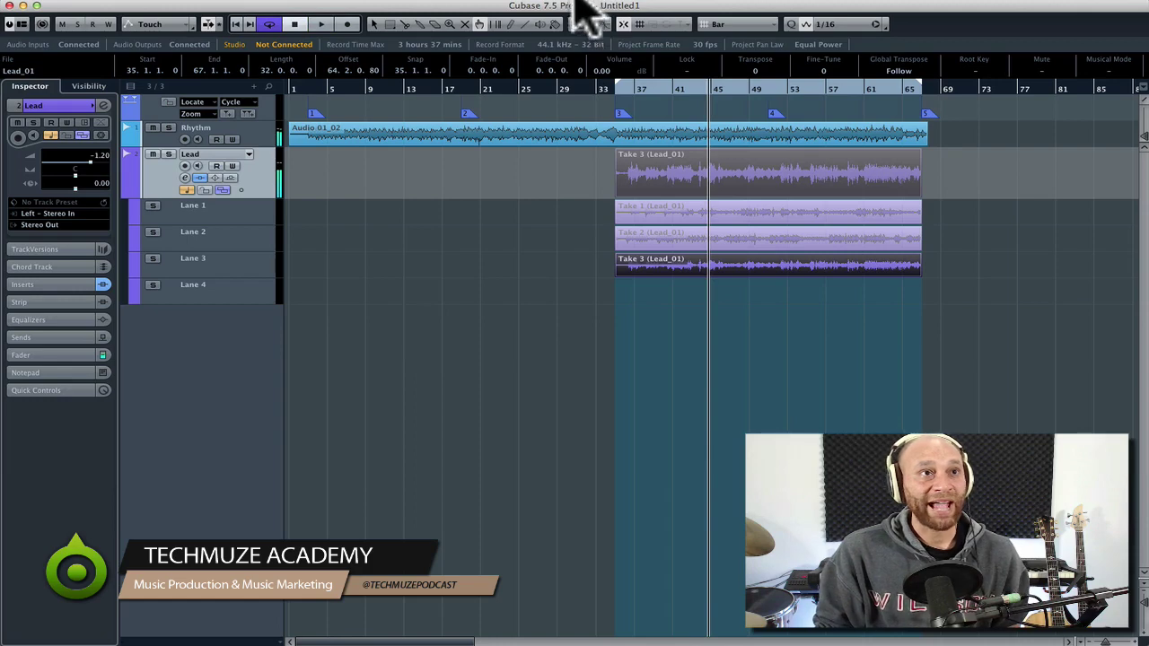
pyautogui.click(479, 24)
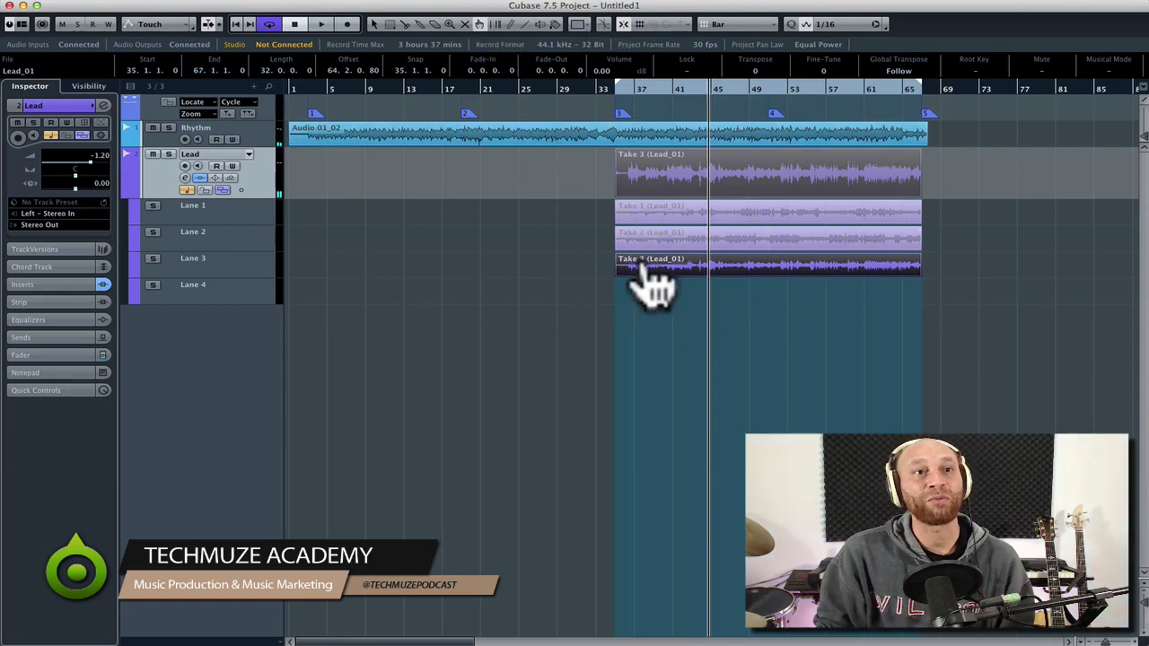
pyautogui.click(693, 236)
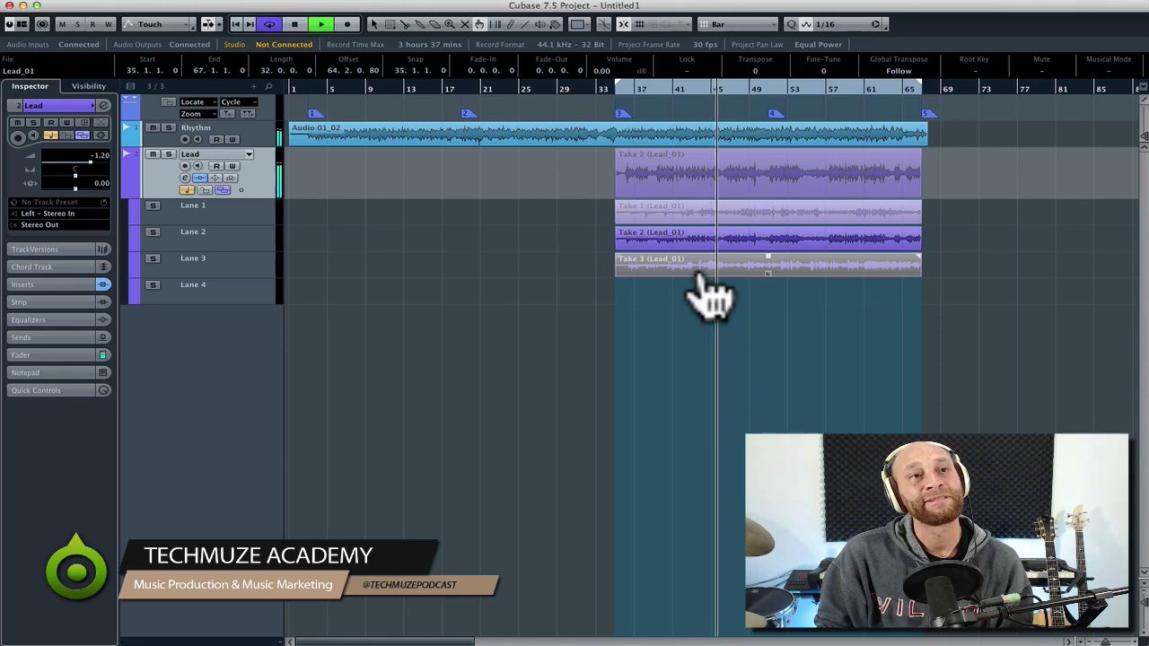
pyautogui.click(747, 211)
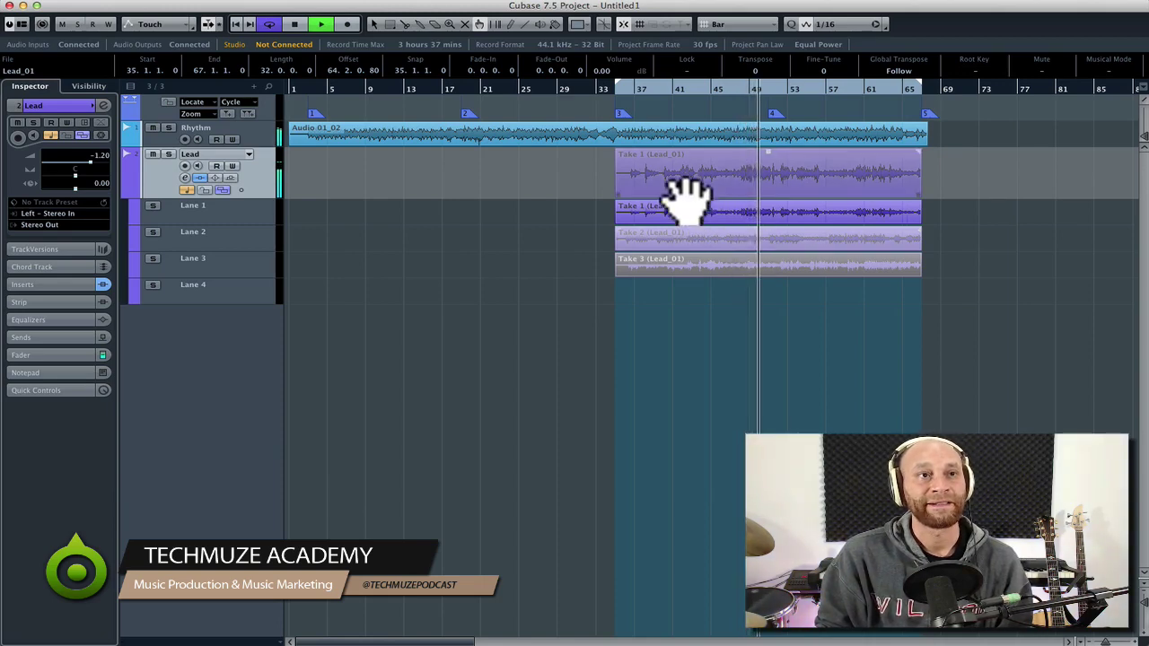
# Step: Compare the openings of Takes 1 and 2 from bar 35 and make Take 3 the active take
pyautogui.moveTo(631, 85); pyautogui.dragTo(616, 85)
pyautogui.press('space')
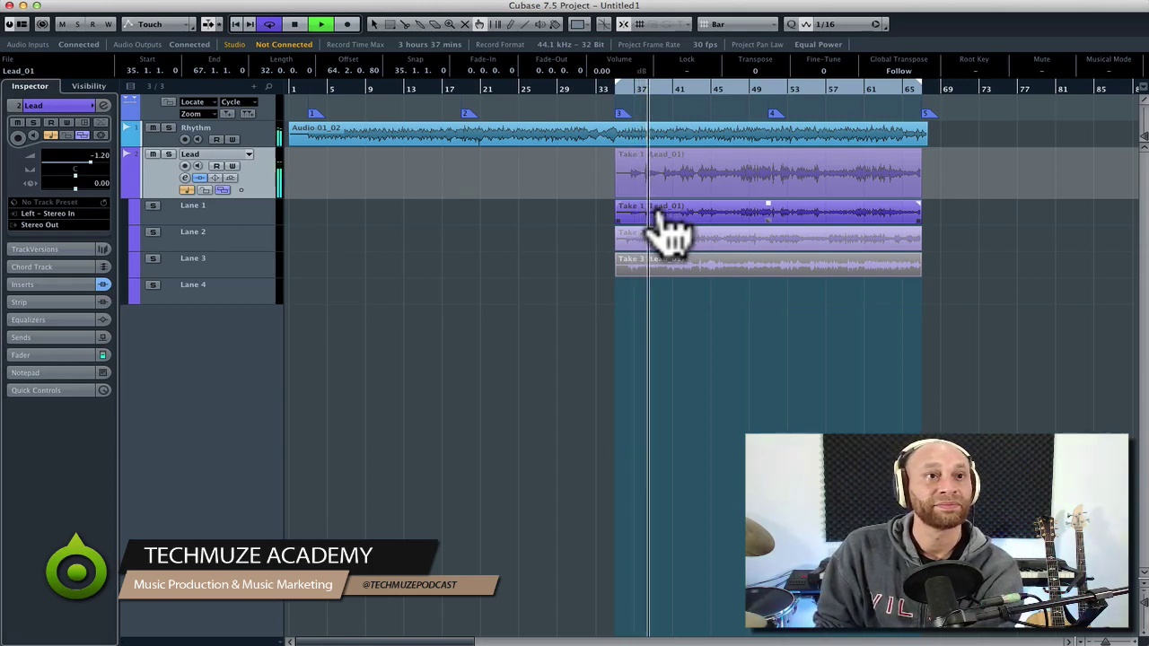
pyautogui.press('space')
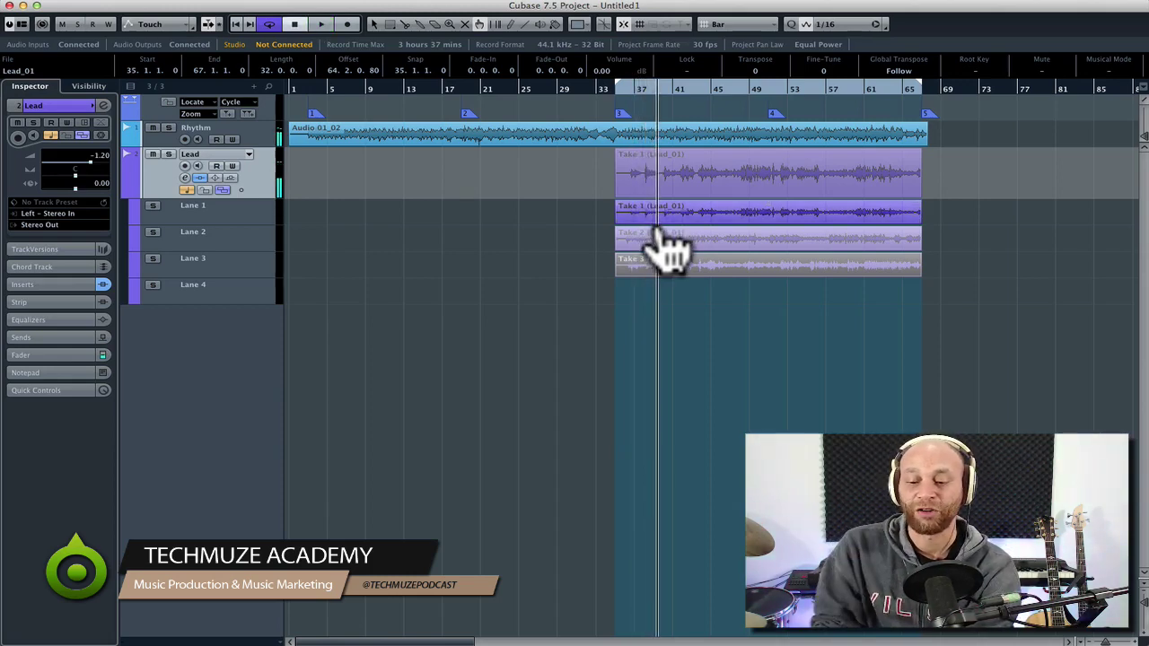
pyautogui.click(658, 235)
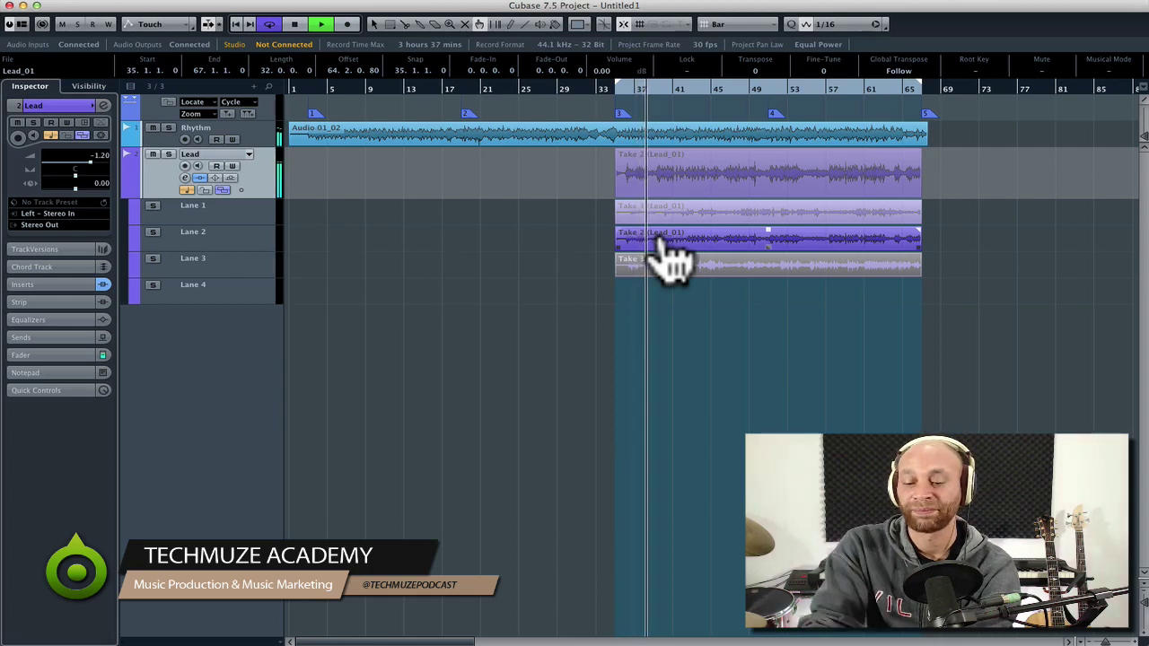
pyautogui.click(664, 265)
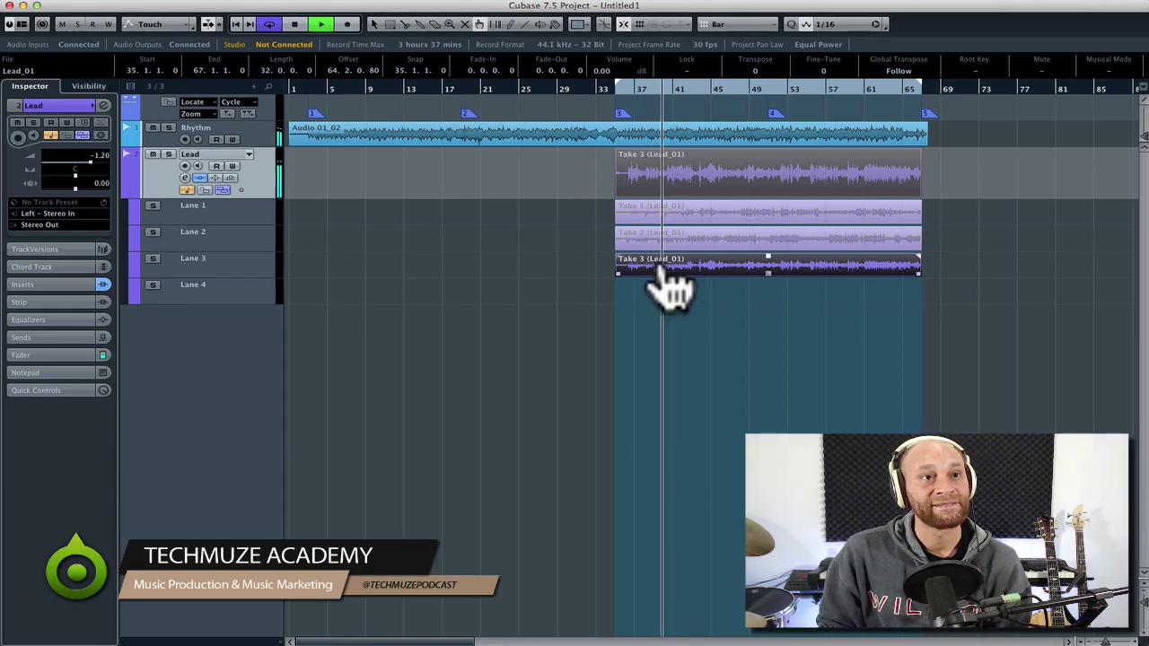
pyautogui.press('space')
# Step: Try to split the takes into a comp section from bar 36 to bar 38 with snap on
pyautogui.click(627, 90)
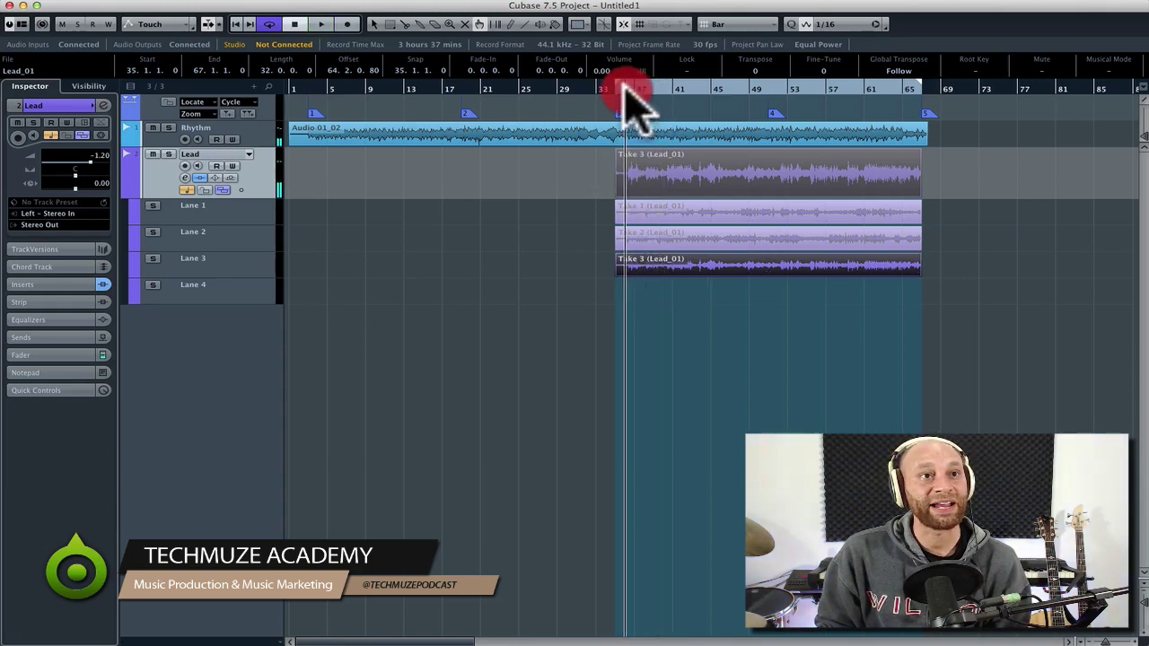
pyautogui.press('h')
pyautogui.press('h')
pyautogui.press('h')
pyautogui.press('h')
pyautogui.press('h')
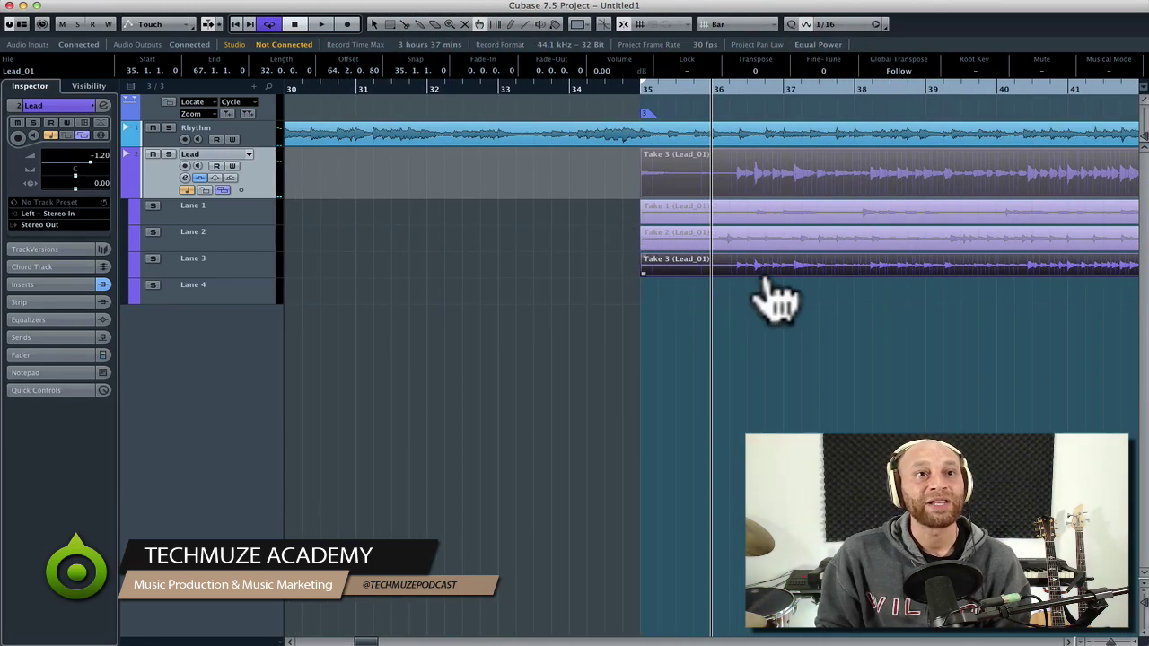
pyautogui.moveTo(729, 269); pyautogui.dragTo(851, 268)
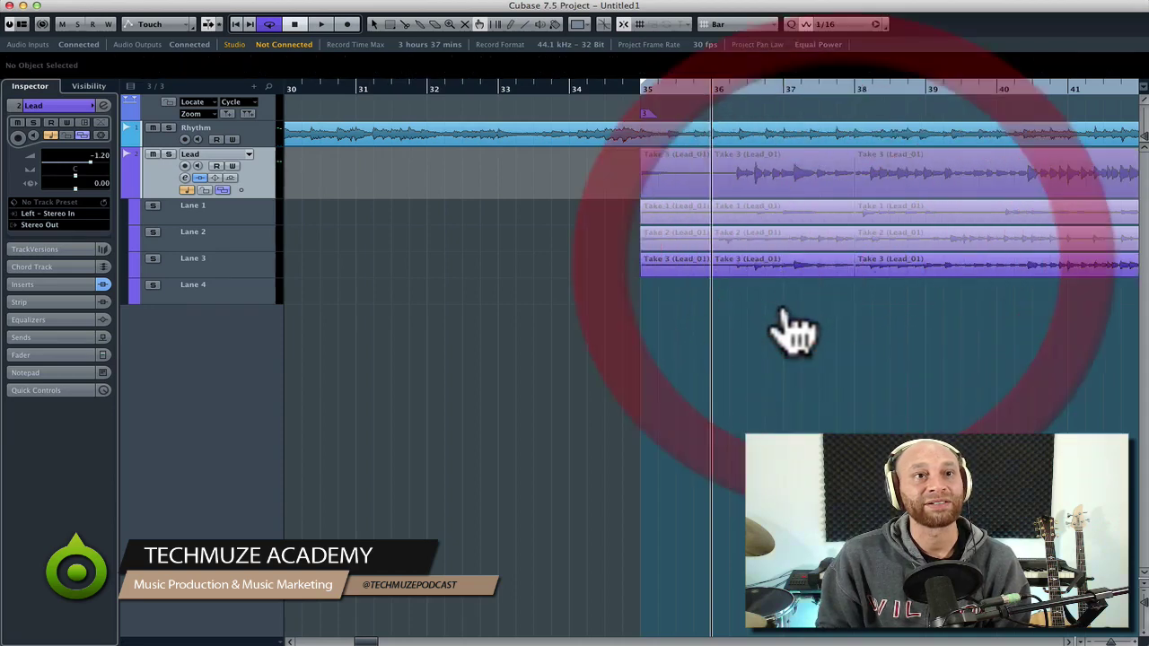
# Step: Undo the snapped split, turn snap off and split the takes shortly after bar 36 and shortly after bar 38
pyautogui.click(626, 25)
pyautogui.click(780, 280)
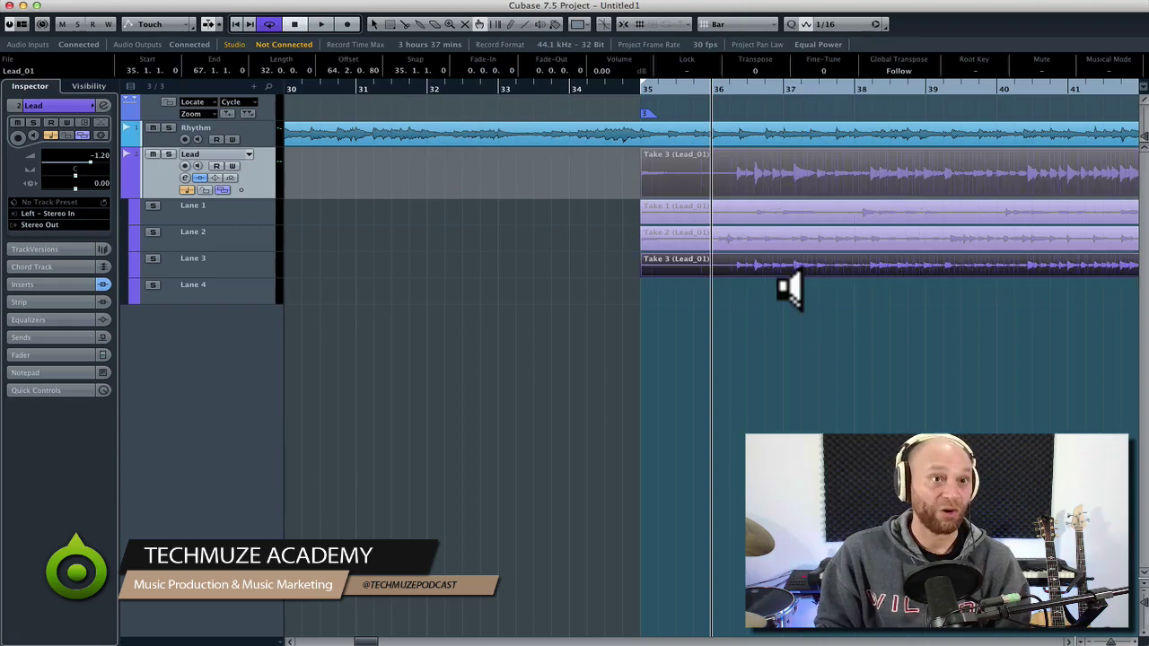
pyautogui.moveTo(731, 274); pyautogui.dragTo(869, 286)
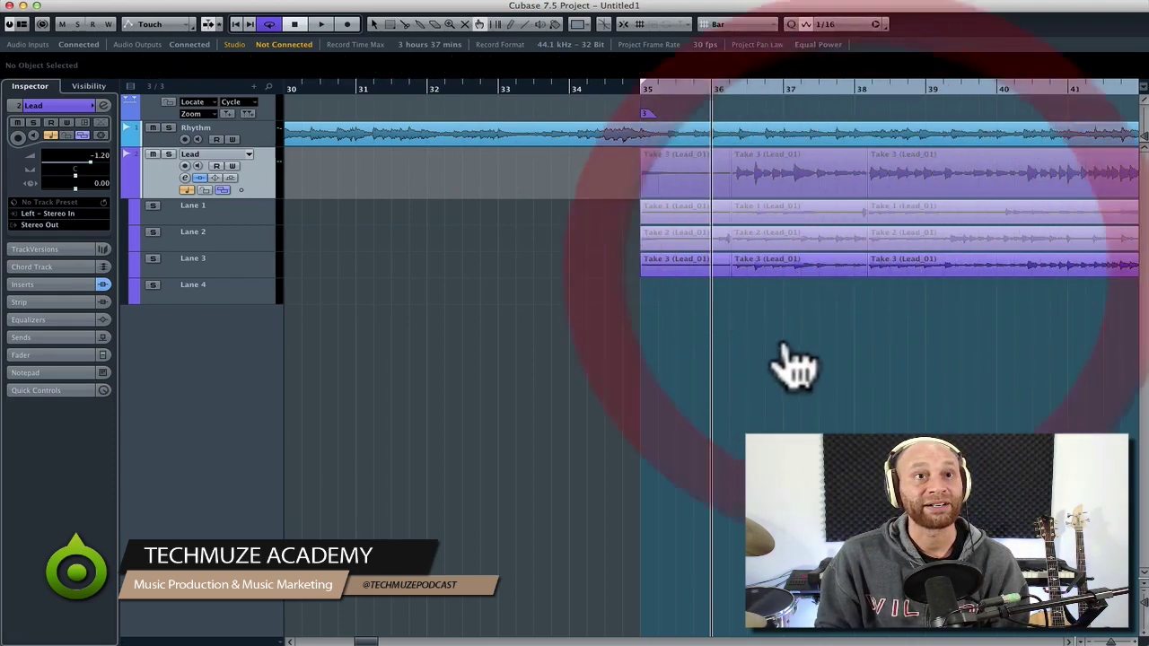
# Step: Play the comp, activate Take 1 after the second split and move that split back to about bar 38
pyautogui.press('space')
pyautogui.click(932, 212)
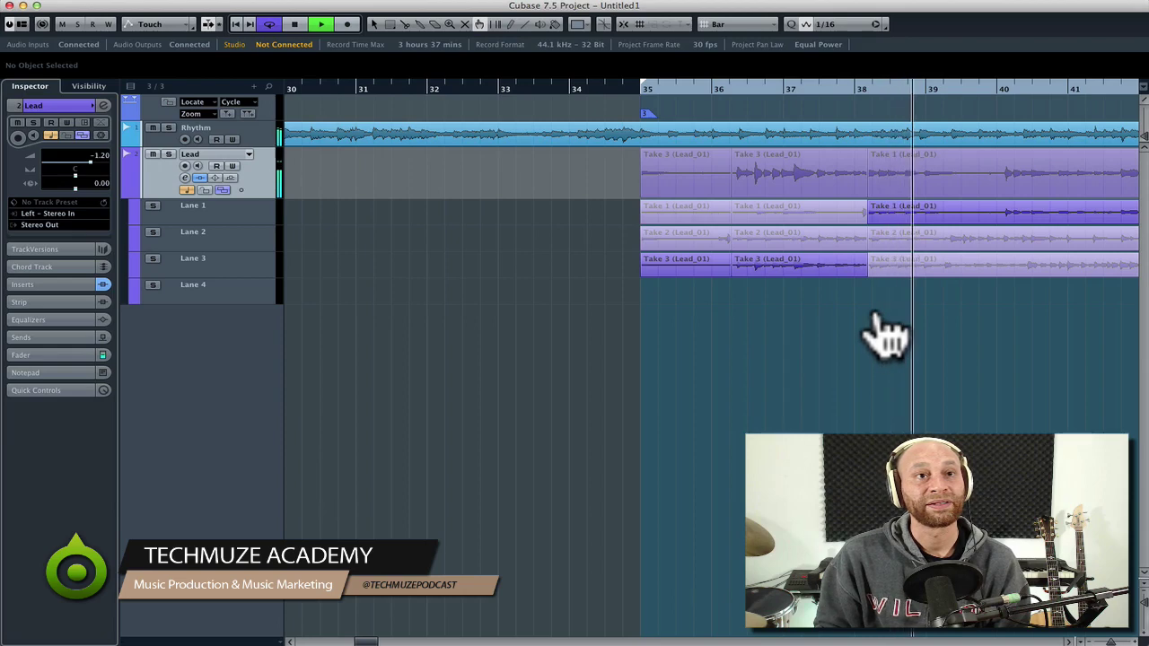
pyautogui.press('space')
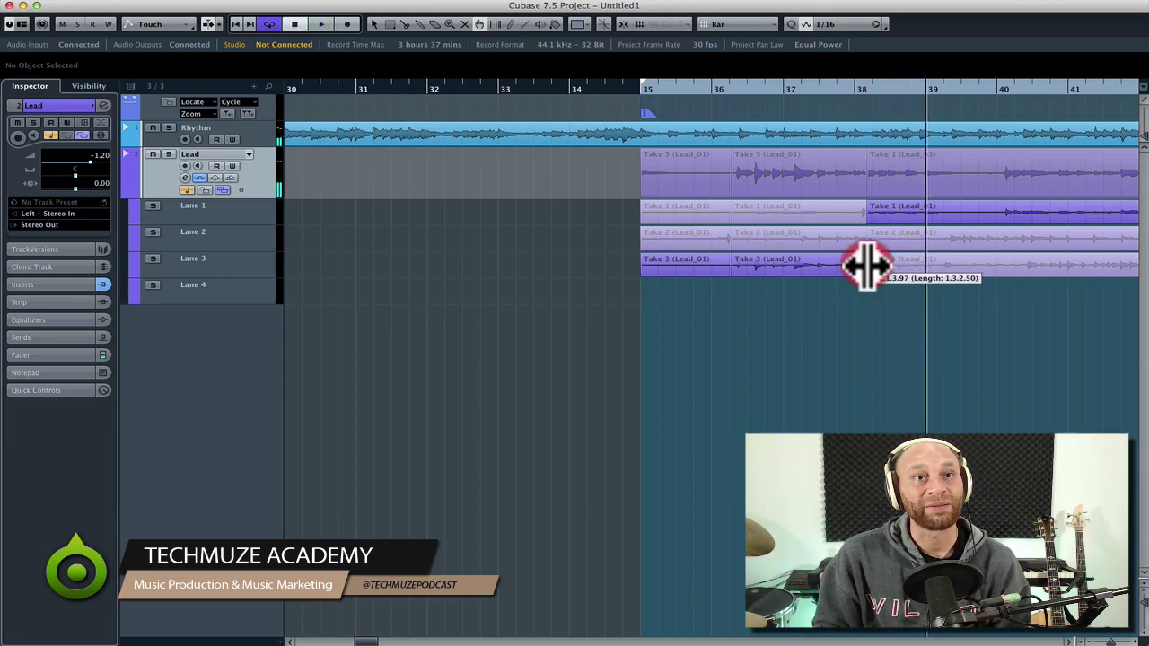
pyautogui.moveTo(862, 265); pyautogui.dragTo(862, 262)
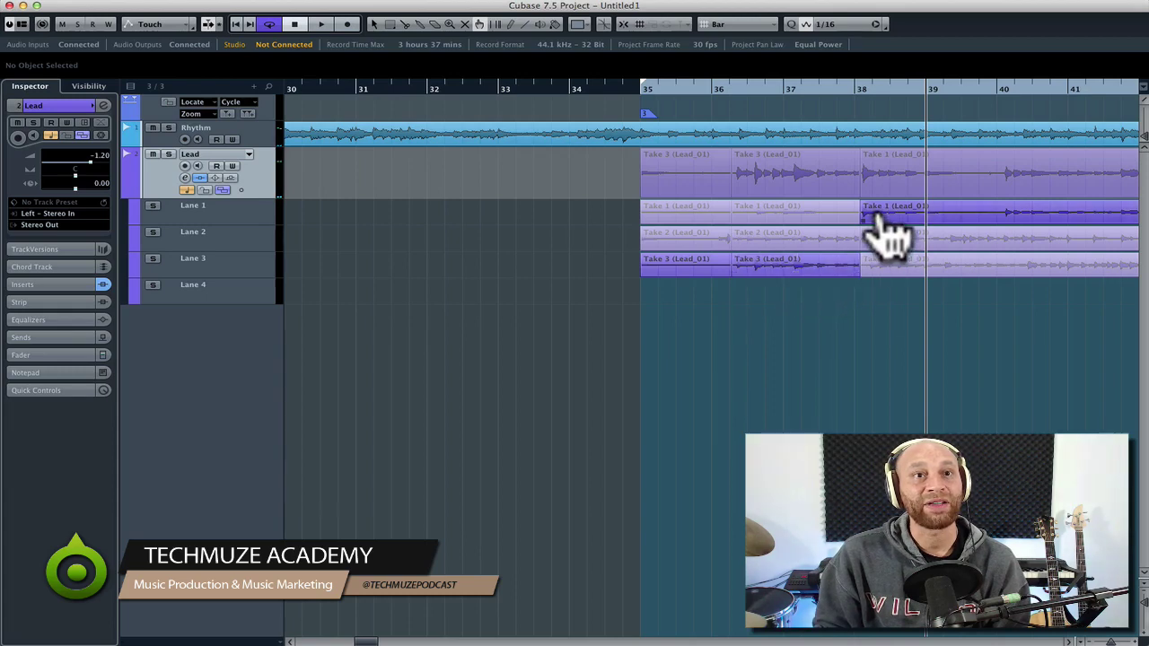
# Step: Play the comp past bar 38, make Take 2 active for the section after the split and audition it
pyautogui.doubleClick(729, 88)
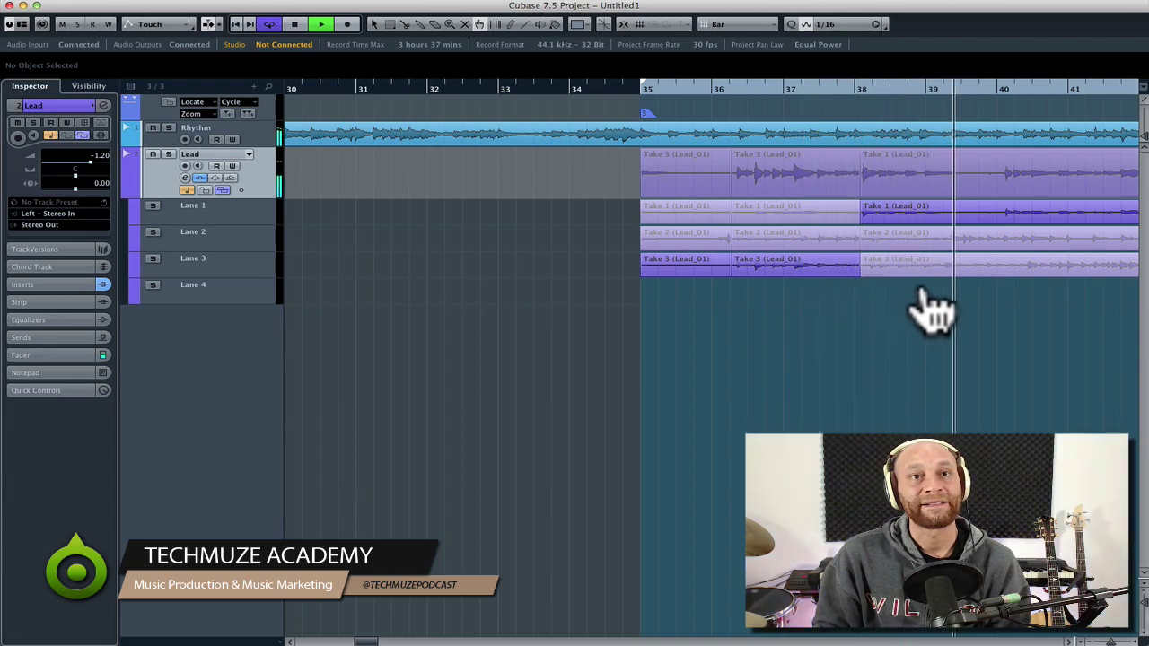
pyautogui.press('space')
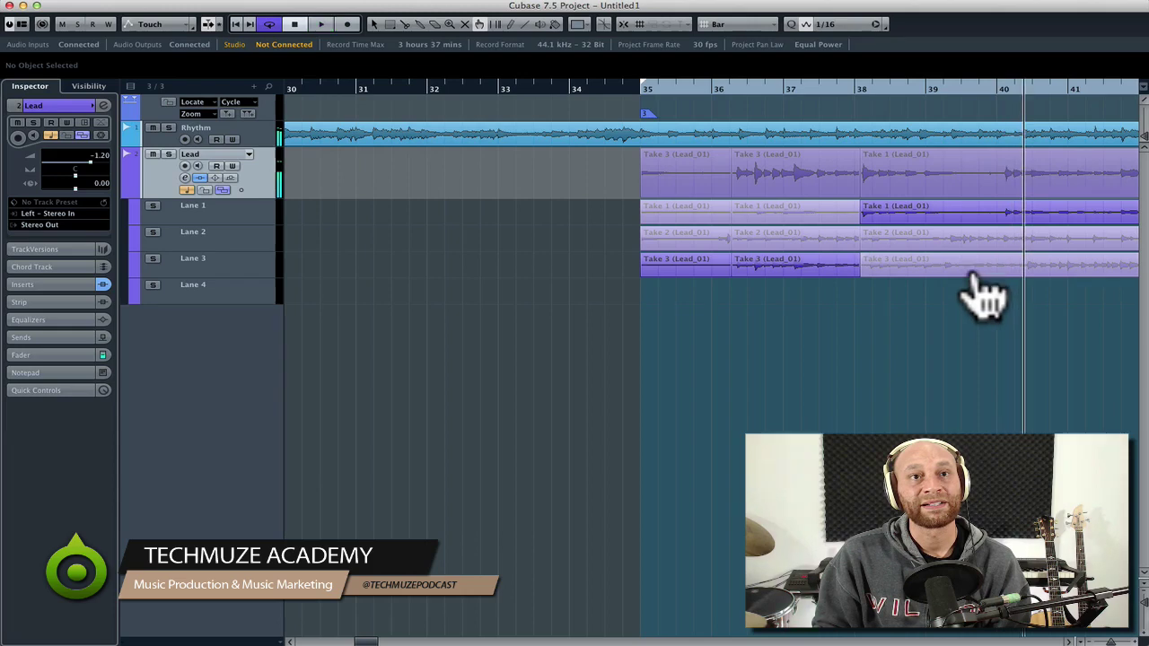
pyautogui.moveTo(943, 85); pyautogui.dragTo(996, 83)
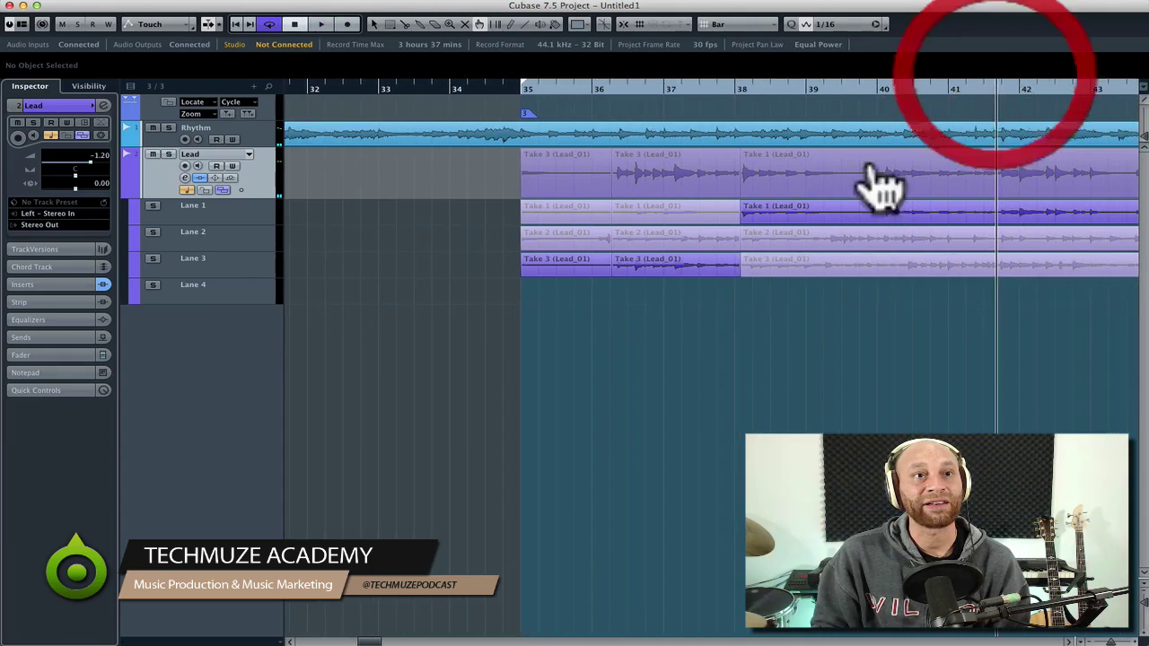
pyautogui.click(771, 237)
pyautogui.click(724, 87)
pyautogui.press('space')
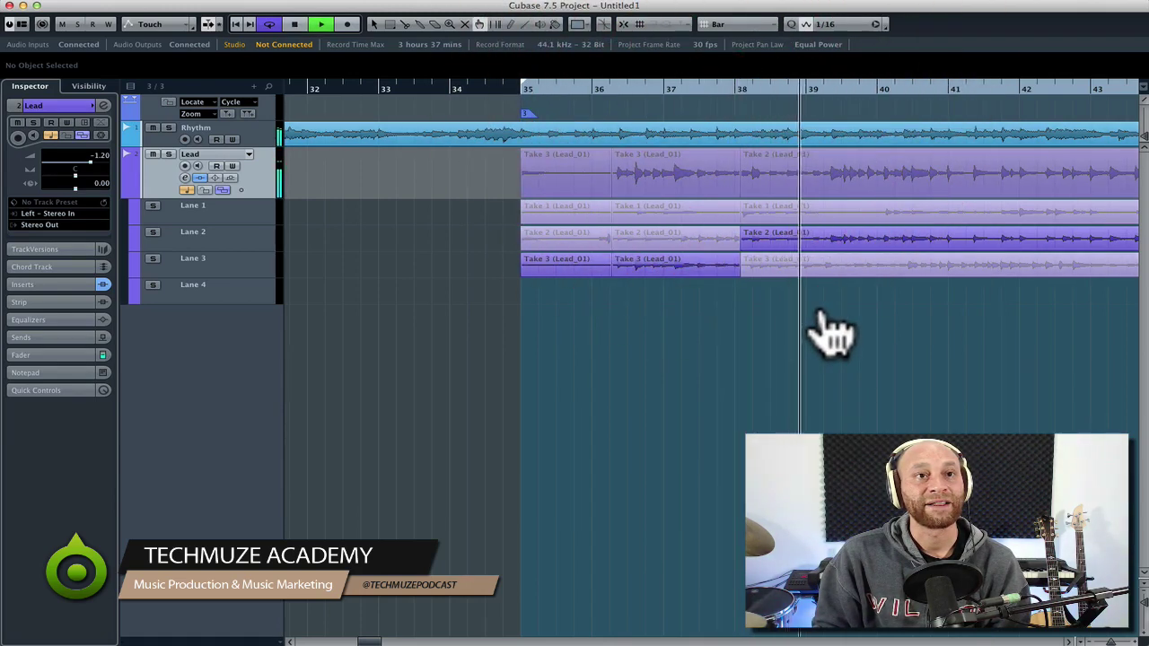
pyautogui.click(611, 90)
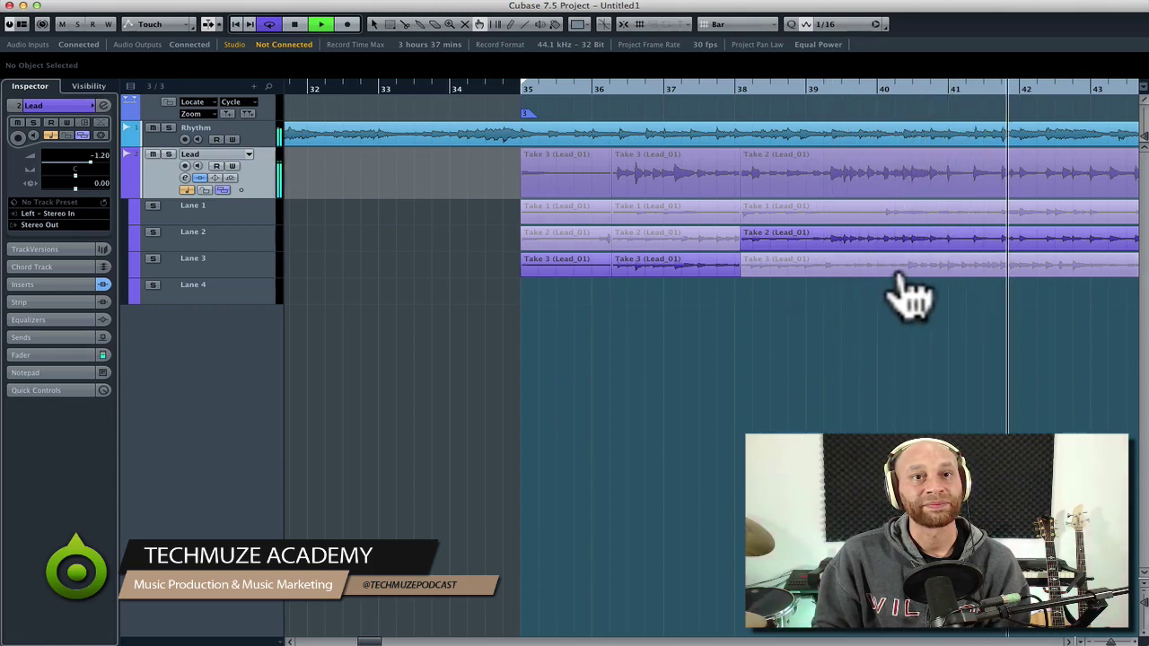
pyautogui.press('space')
# Step: Split out a section from about bar 41.7 to 43.5 with Take 3 active and play through it
pyautogui.moveTo(999, 270)
pyautogui.mouseDown()
pyautogui.moveTo(1072, 258)
pyautogui.moveTo(1124, 269)
pyautogui.mouseUp()
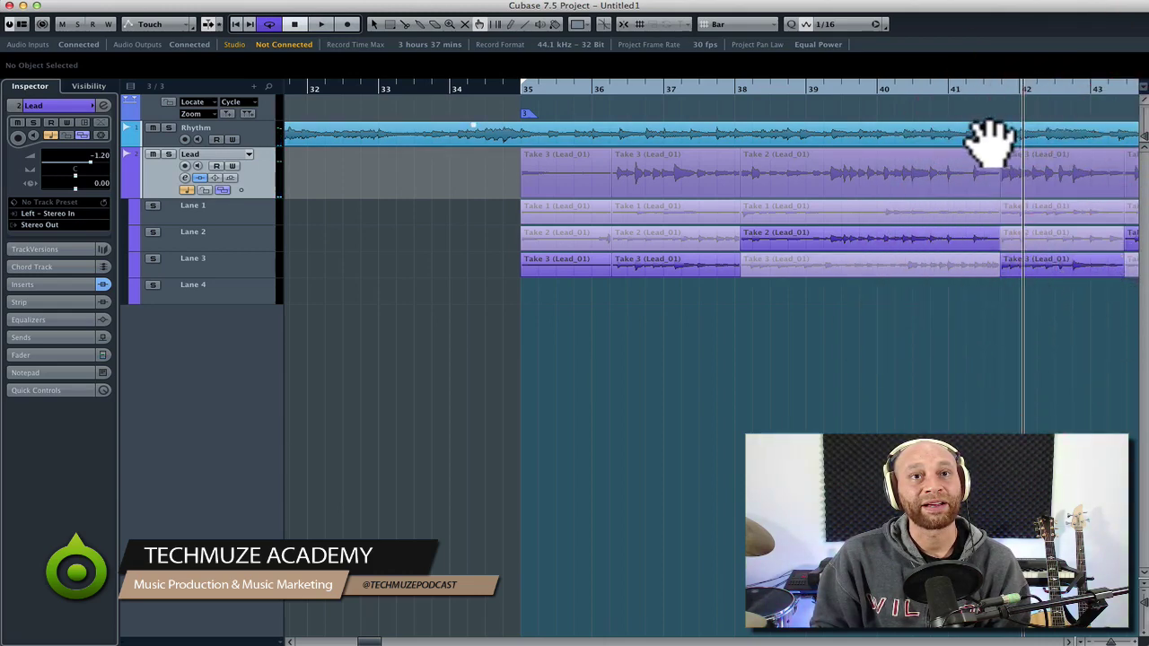
pyautogui.click(945, 89)
pyautogui.press('space')
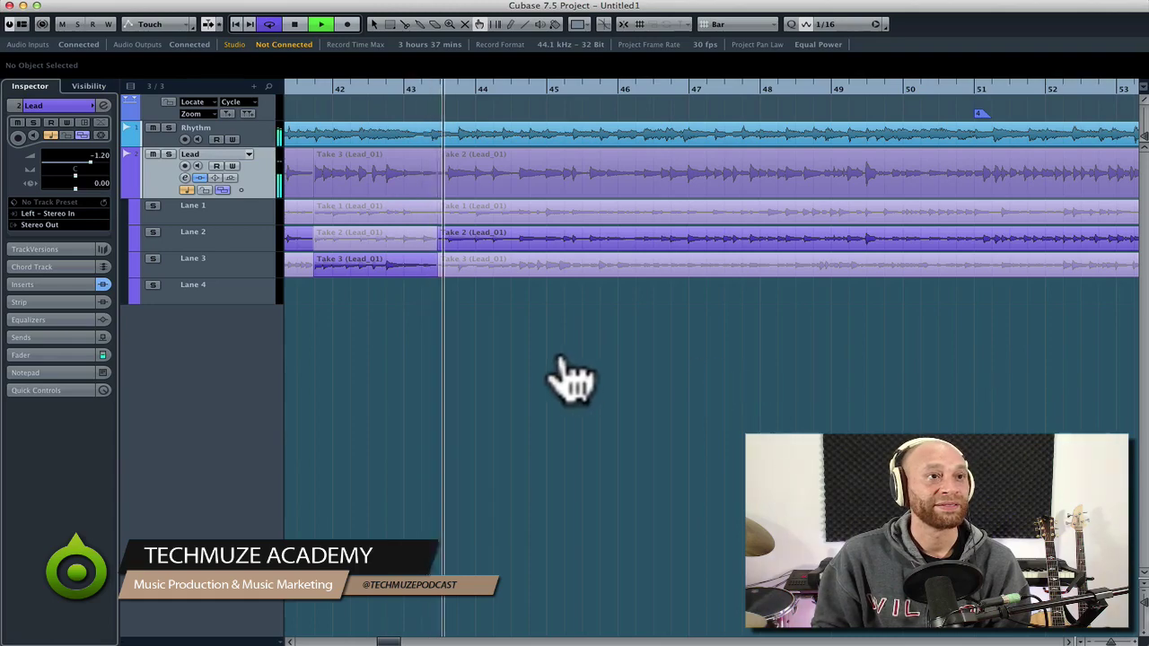
pyautogui.press('space')
# Step: Make Take 1 active for the section after about bar 43.5 and play it up to about bar 47
pyautogui.click(464, 214)
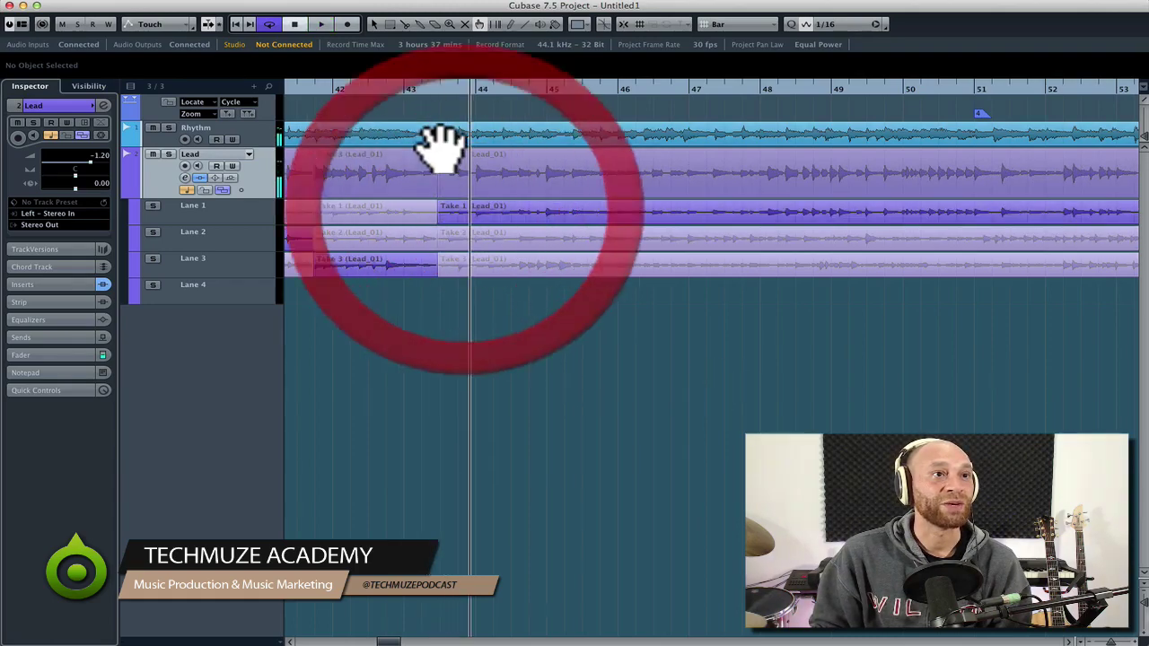
pyautogui.click(408, 88)
pyautogui.press('space')
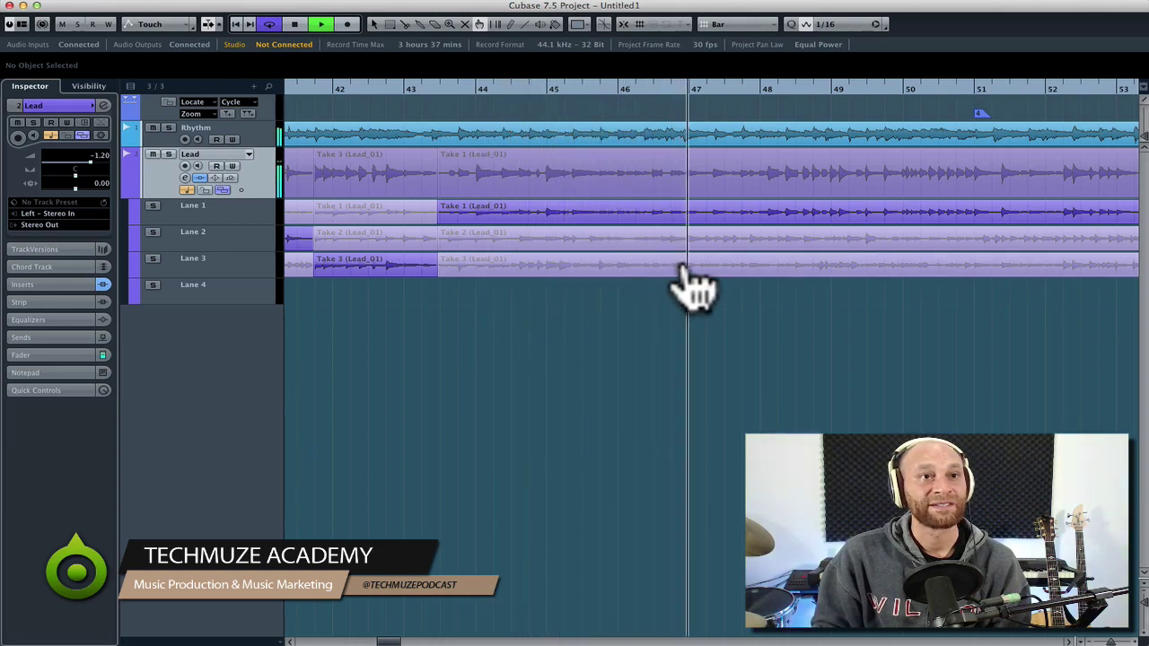
pyautogui.press('space')
# Step: Split out a section from bar 47 to shortly before bar 50 with Take 2 active and audition the transition from bar 46
pyautogui.moveTo(692, 242); pyautogui.dragTo(885, 241)
pyautogui.press('space')
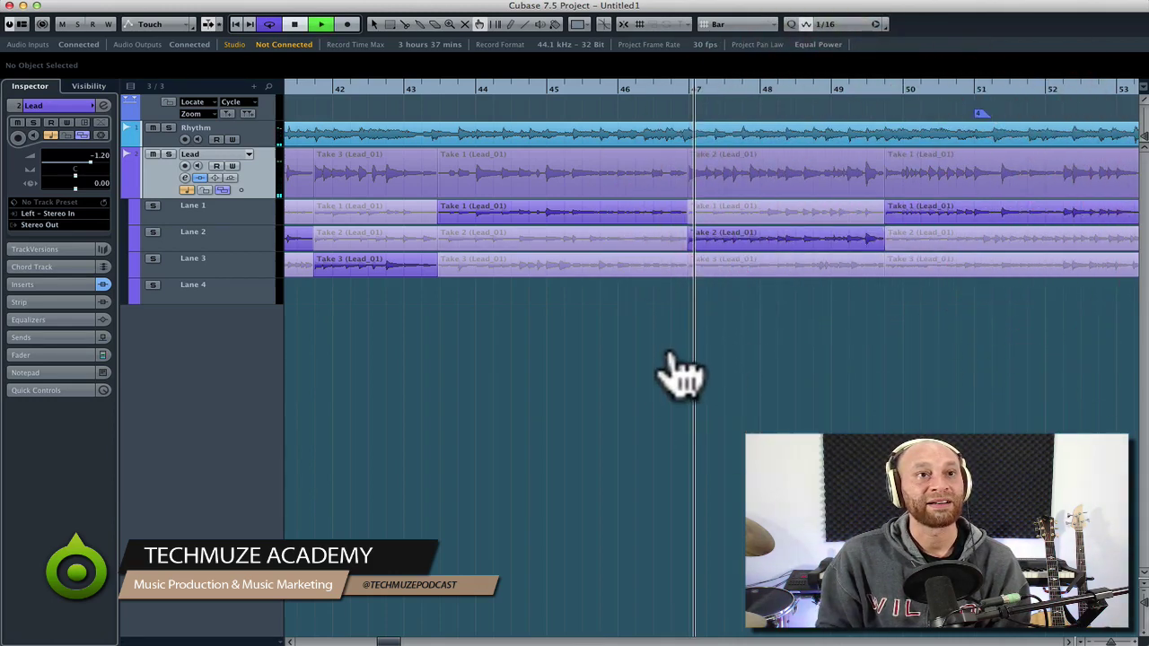
pyautogui.press('space')
pyautogui.click(636, 86)
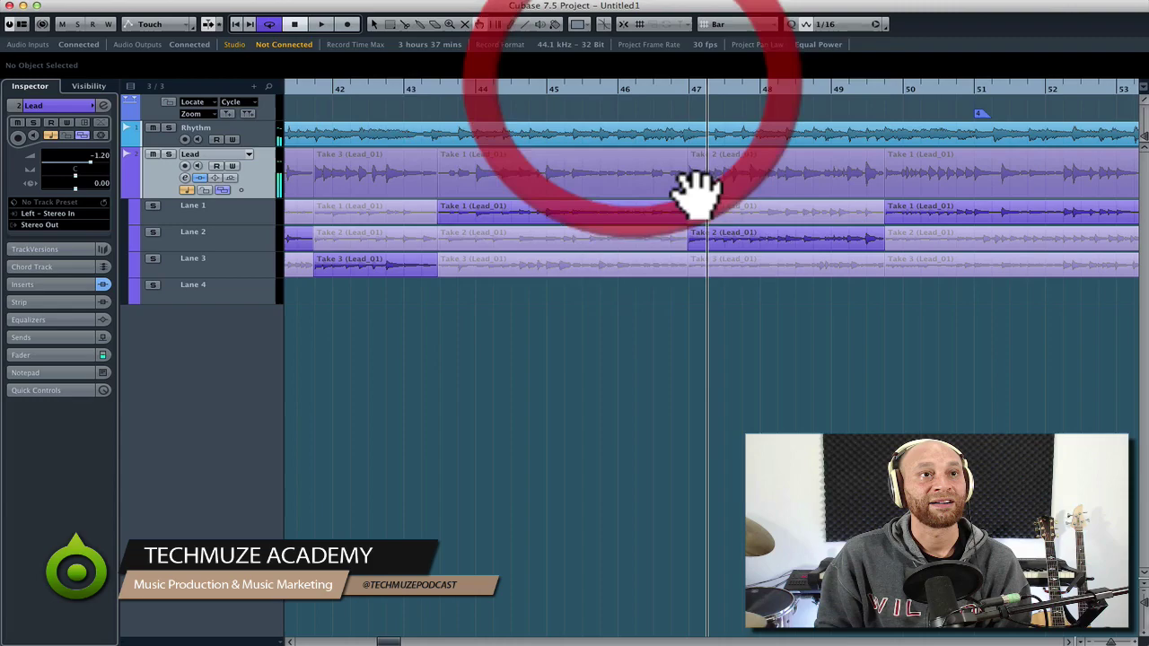
pyautogui.doubleClick(616, 86)
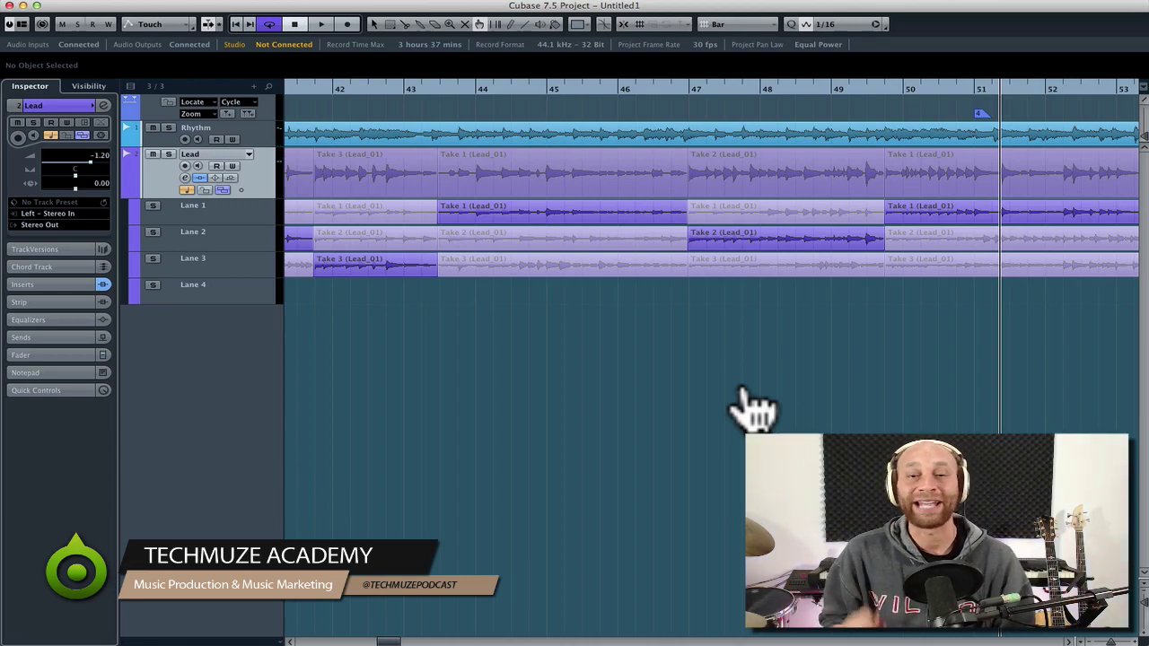
# Step: Hide the take lanes of the Lead track so only the assembled comp is displayed
pyautogui.press('g')
pyautogui.press('g')
pyautogui.press('g')
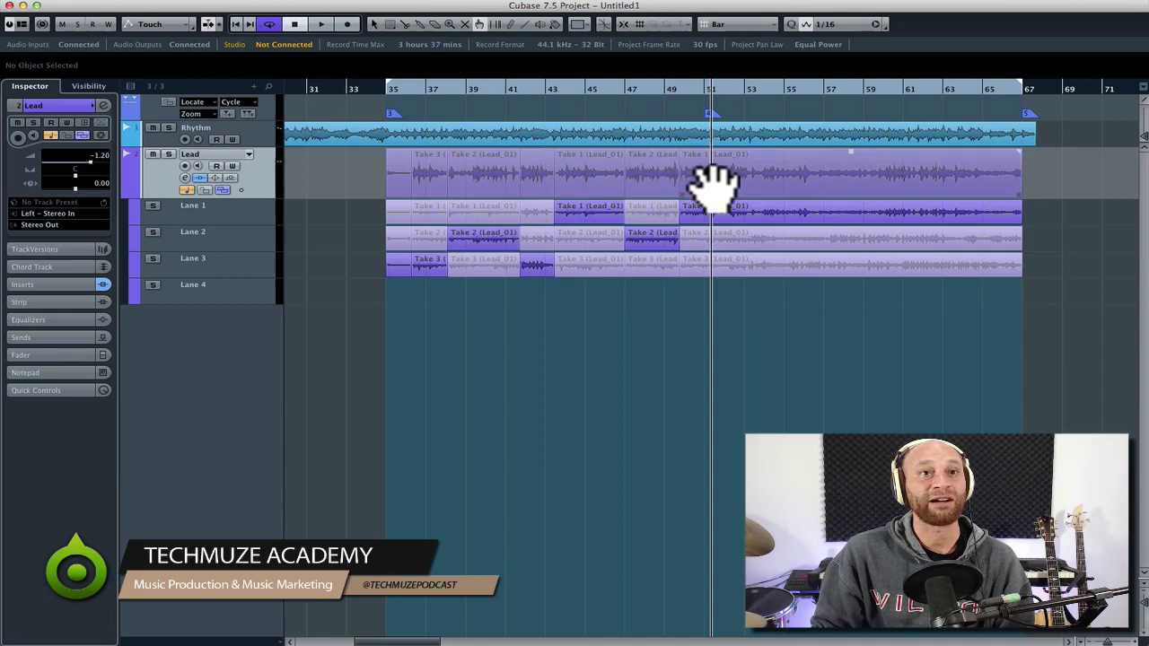
pyautogui.click(224, 190)
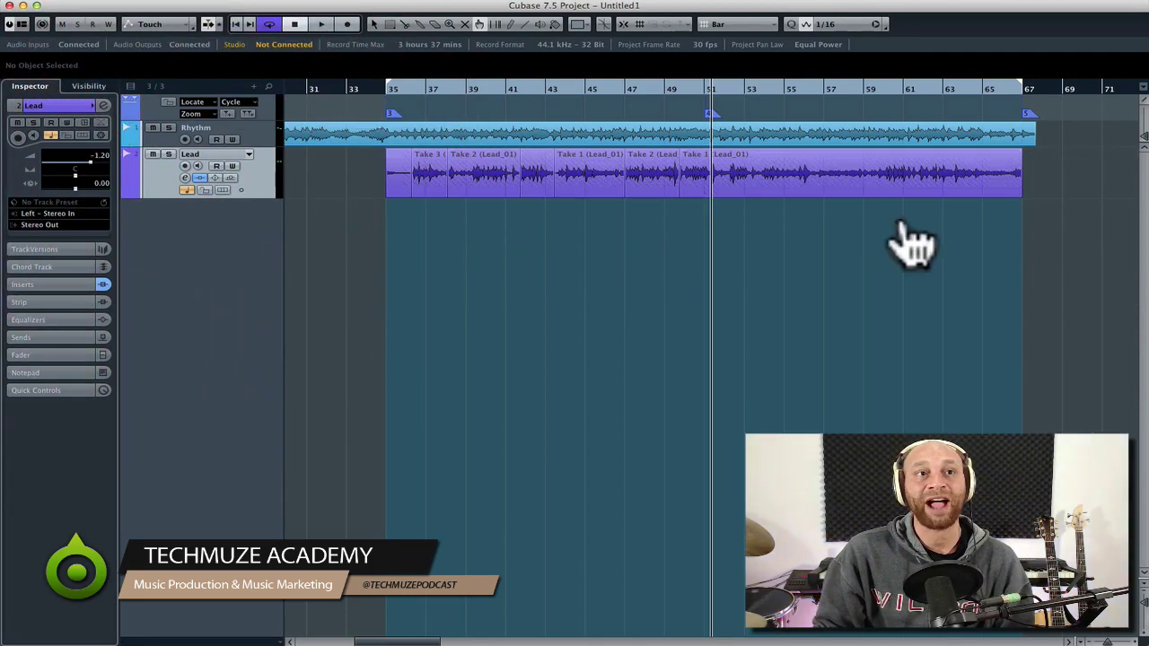